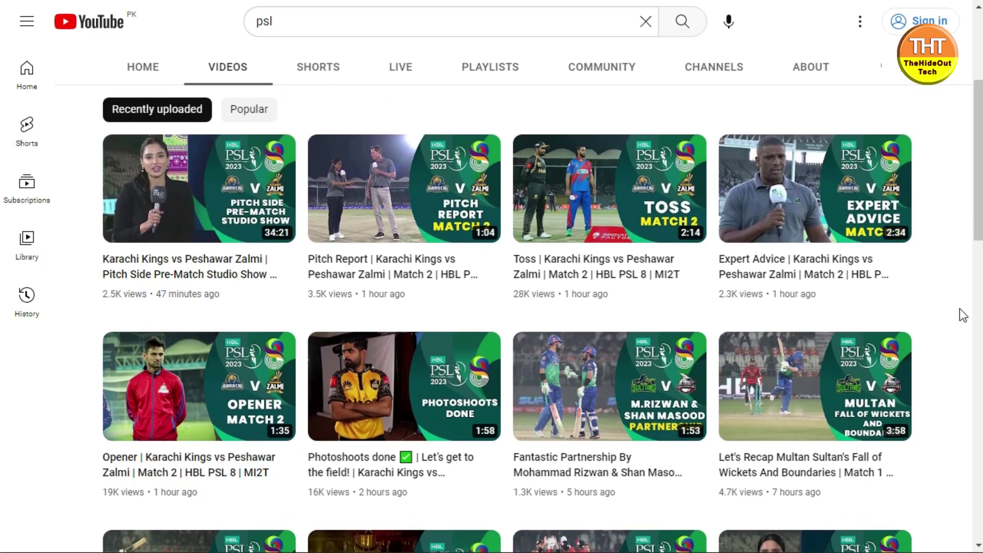
scroll(962, 318, "down", 5)
mouse_move(880, 325)
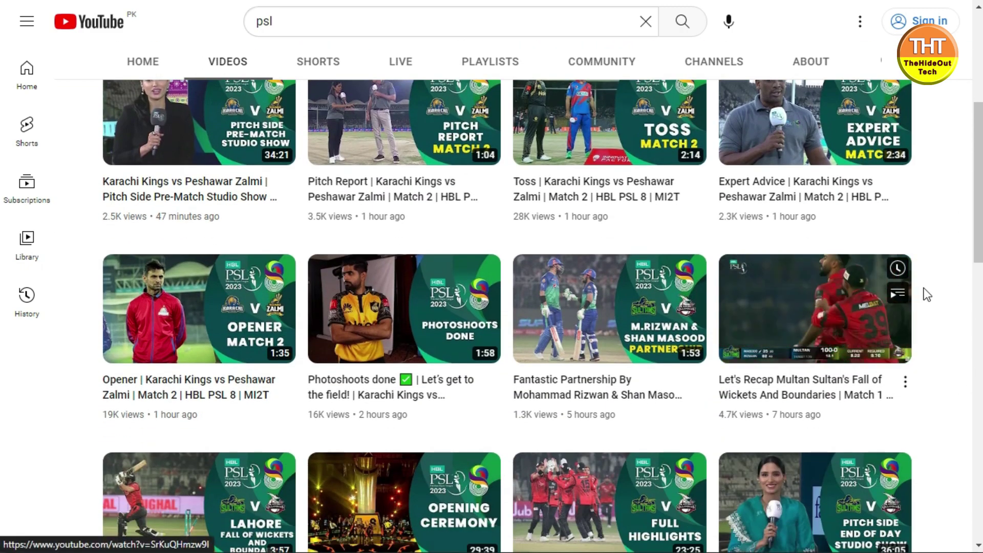
scroll(932, 303, "up", 5)
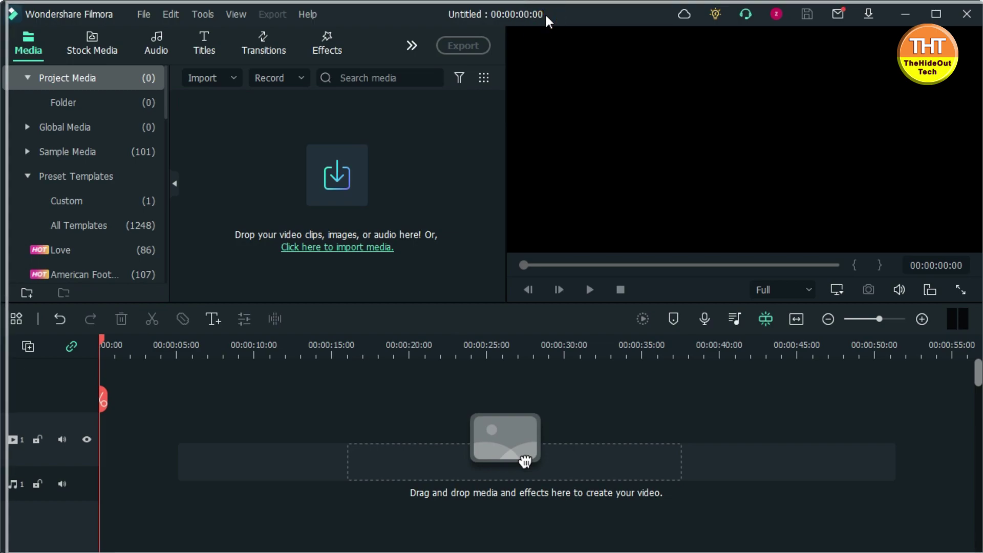
Switch to Filmora and import the "Let's Recap Multan Sultan's Fall of Wickets And Boundaries" video from Downloads
left_click(341, 175)
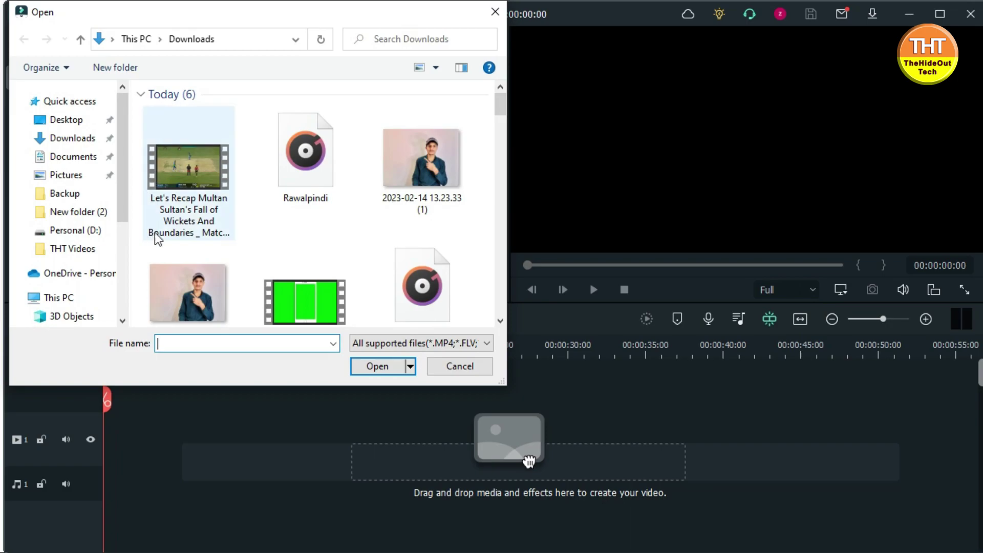
left_click(190, 184)
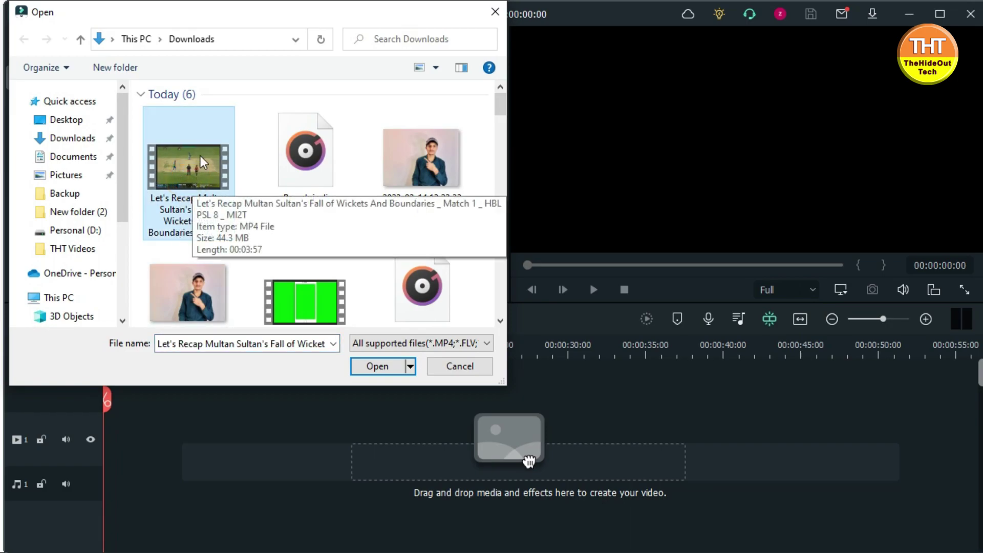
left_click(377, 366)
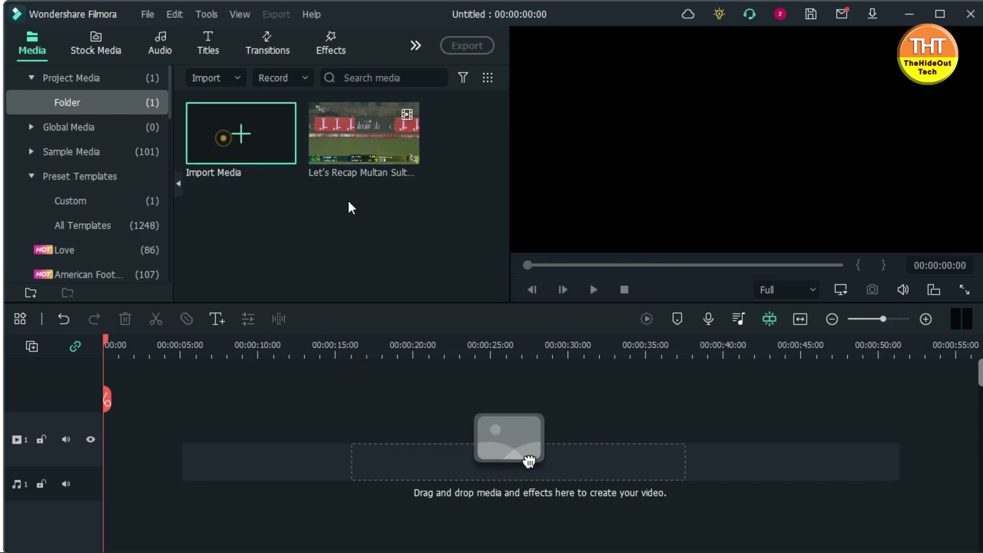
Import the THT Yt logo image from the FT NEWs folder into the project media
double_click(311, 186)
left_click_drag(285, 20, 332, 82)
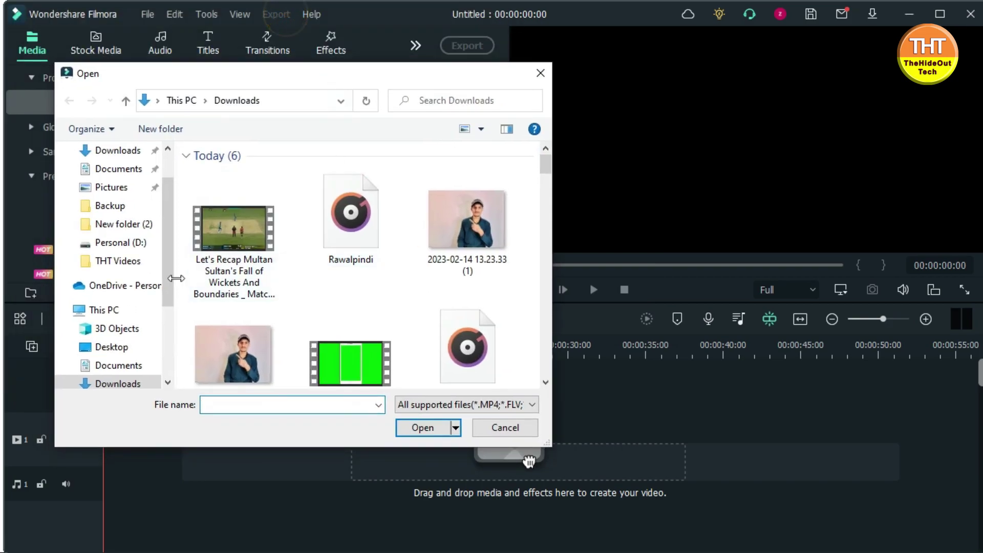
left_click(122, 267)
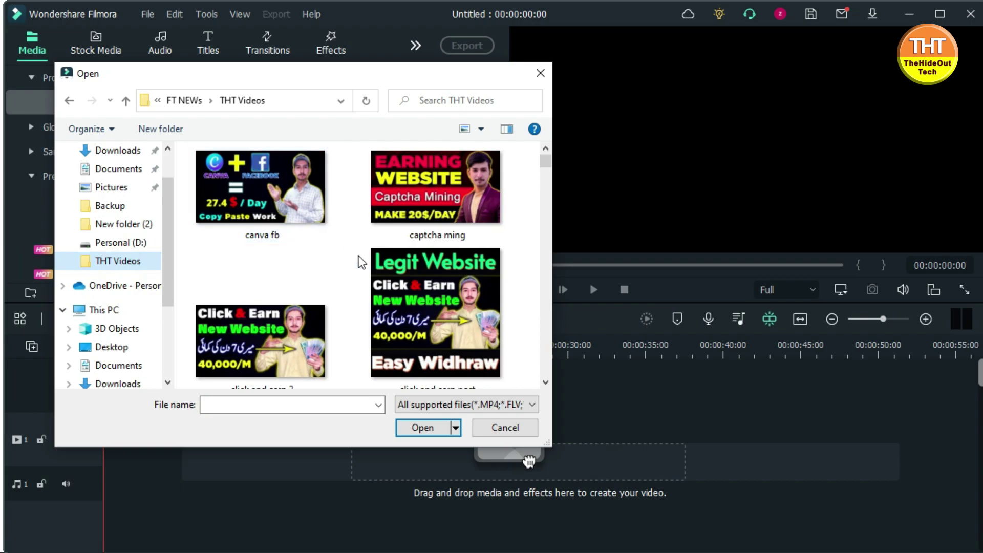
scroll(361, 256, "down", 2)
left_click(189, 102)
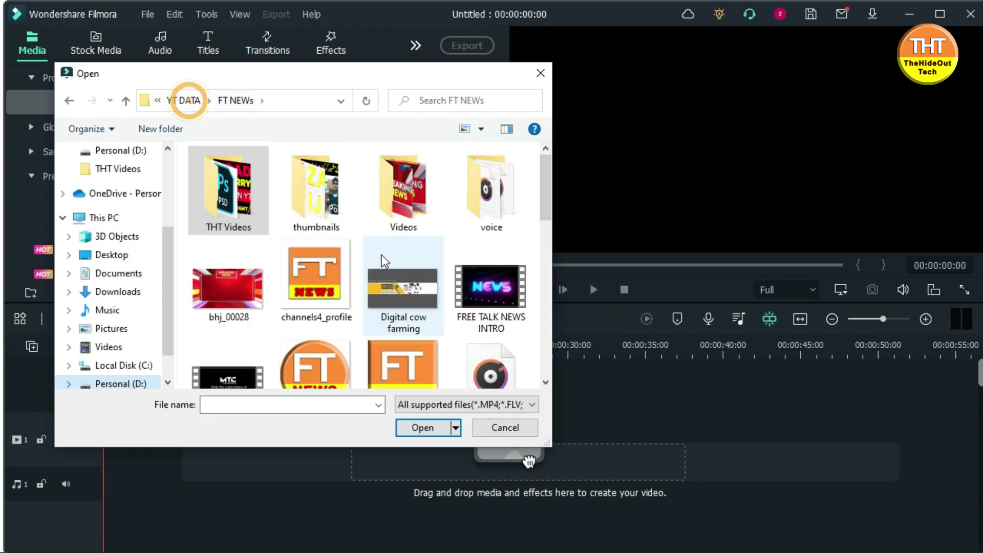
scroll(359, 297, "down", 3)
scroll(358, 297, "up", 2)
scroll(359, 297, "down", 3)
scroll(358, 297, "down", 2)
left_click(210, 180)
left_click(424, 428)
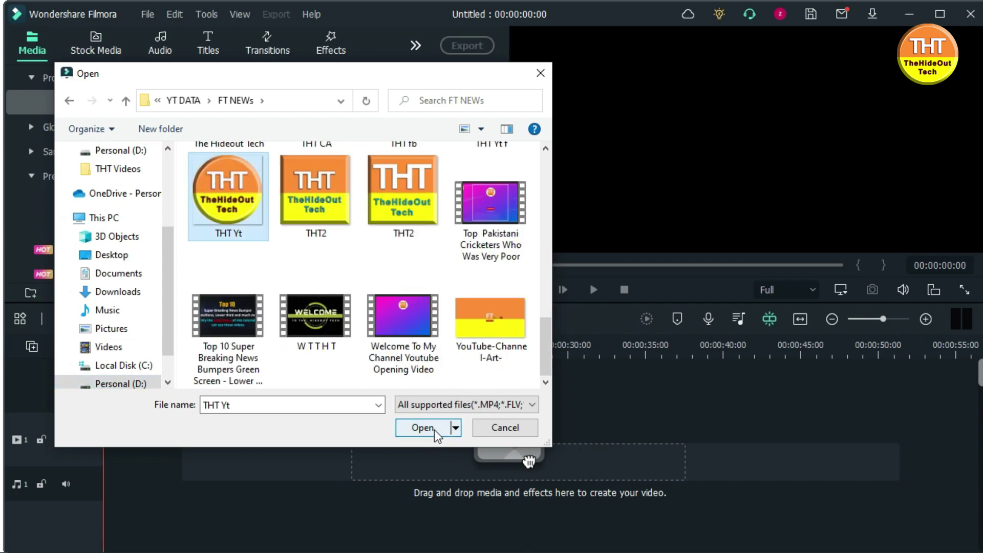
Import the W T T H T welcome intro video from the FT NEWs folder
left_click(262, 128)
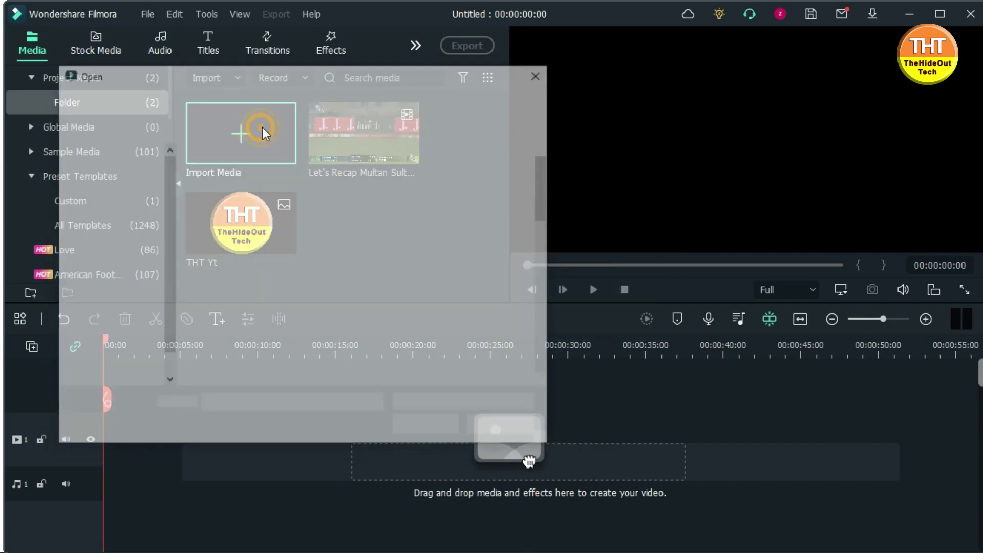
scroll(326, 334, "down", 10)
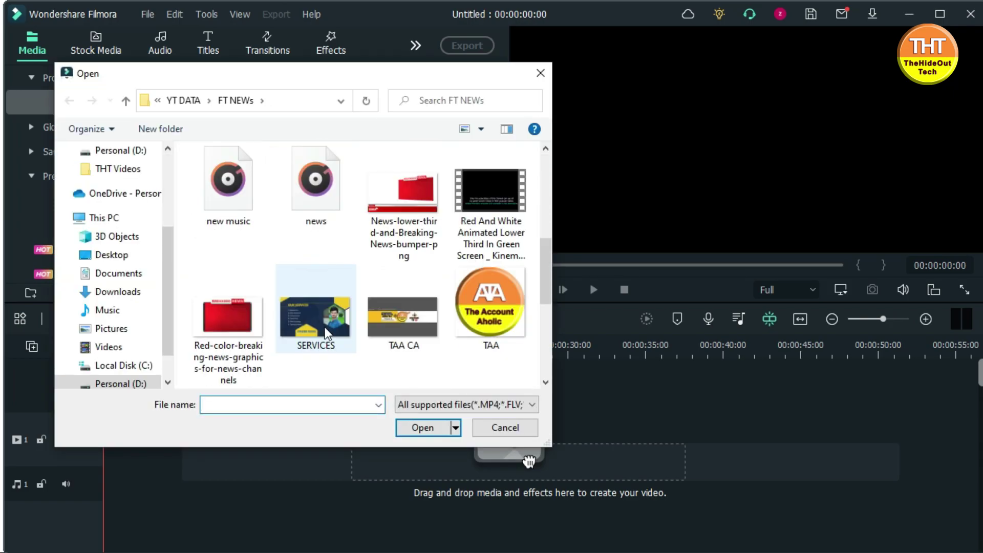
double_click(318, 313)
left_click(450, 260)
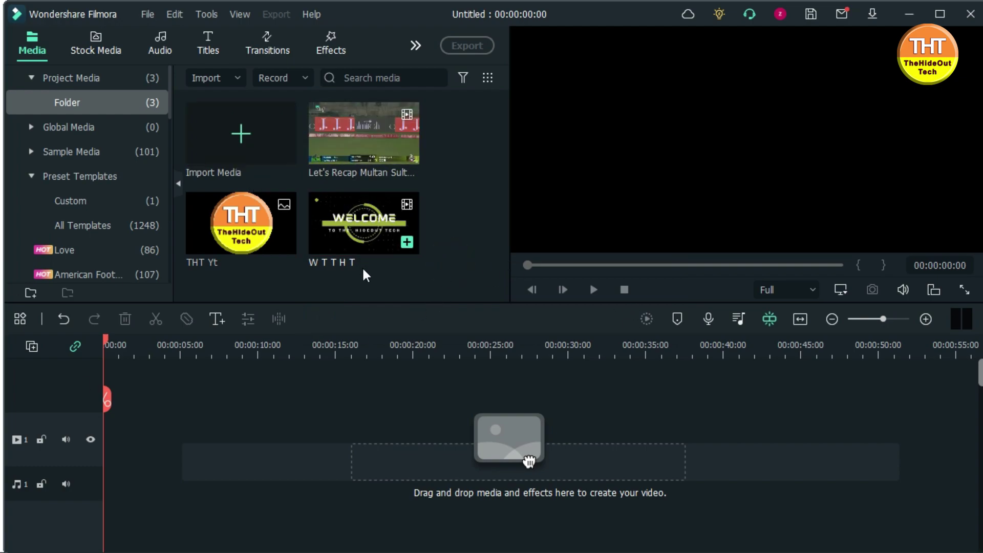
Place the Multan Sultan's recap video at the start of video track 1, dismissing the project settings prompt, and mute the clip
left_click_drag(352, 131, 96, 481)
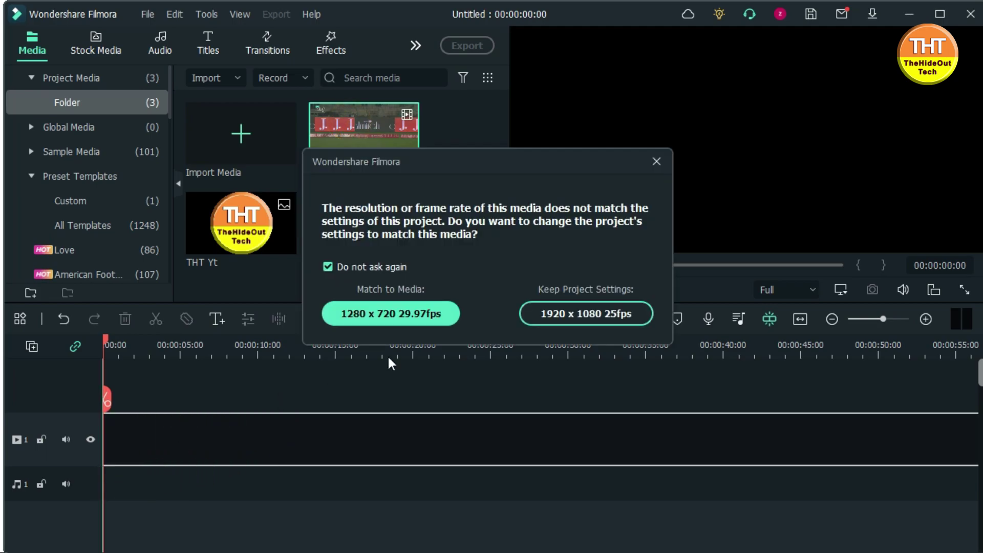
left_click(656, 162)
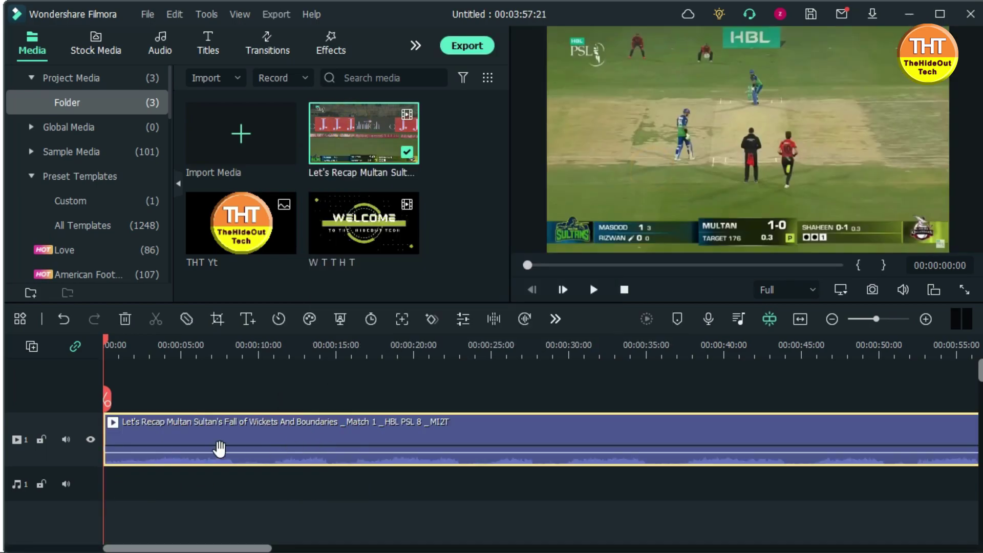
right_click(312, 439)
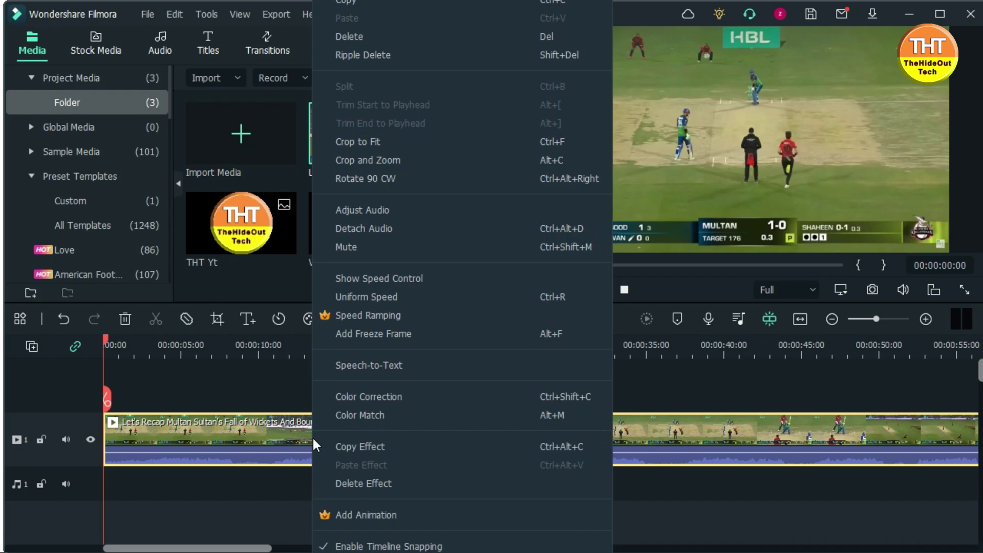
left_click(377, 247)
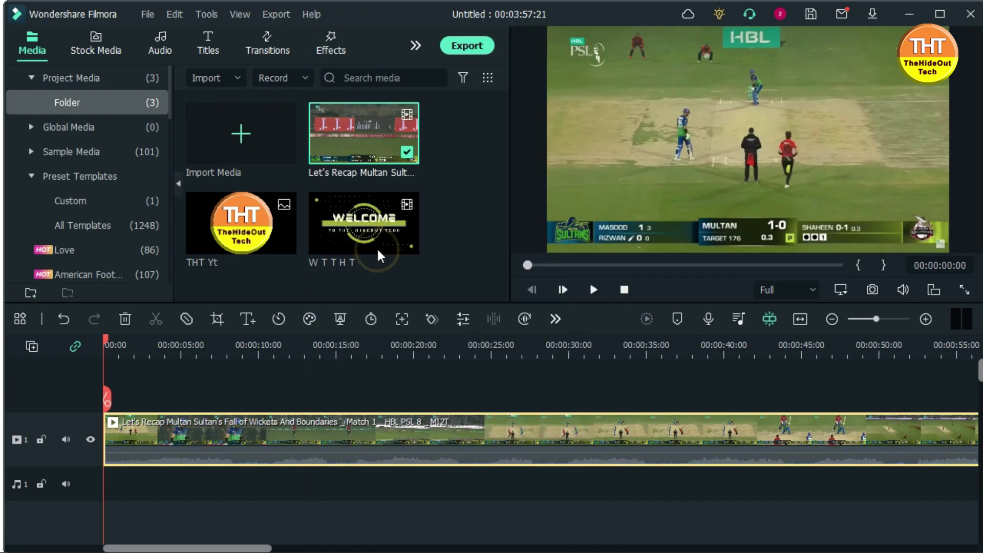
Scrub through the recap clip to examine its on-screen logos and score bar, and return the playhead to the beginning
left_click_drag(105, 399, 490, 366)
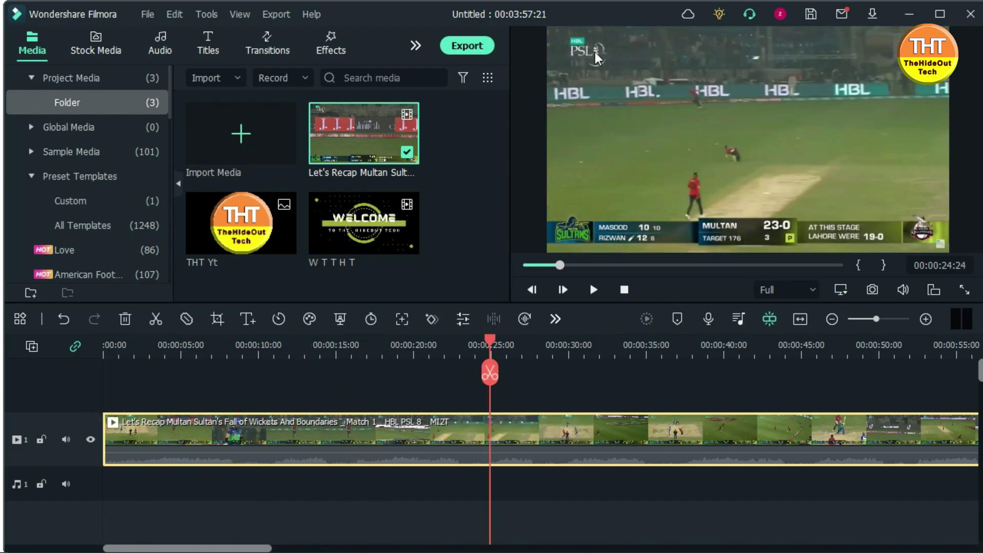
left_click_drag(490, 379, 759, 377)
scroll(698, 345, "down", 5)
left_click_drag(698, 345, 783, 347)
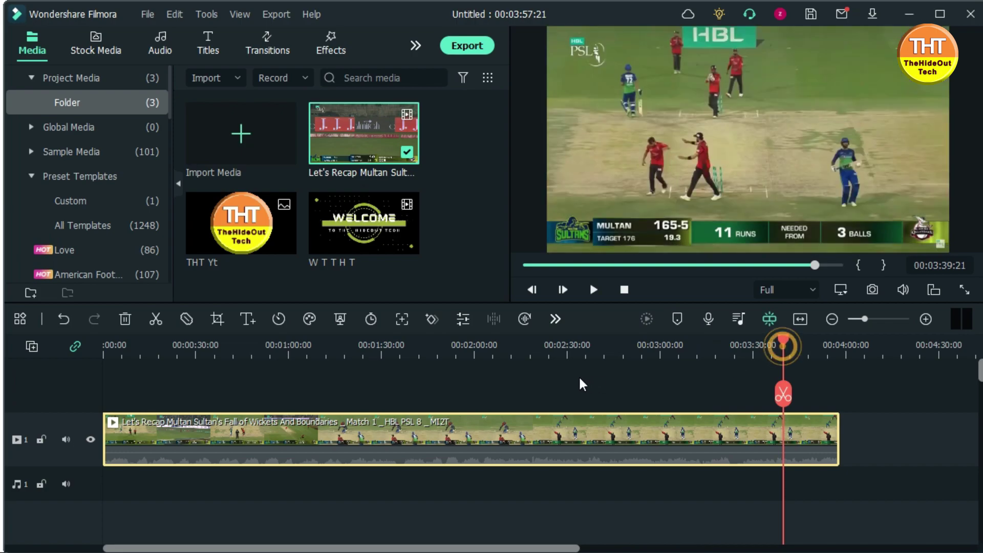
left_click_drag(781, 392, 456, 382)
left_click_drag(266, 381, 13, 383)
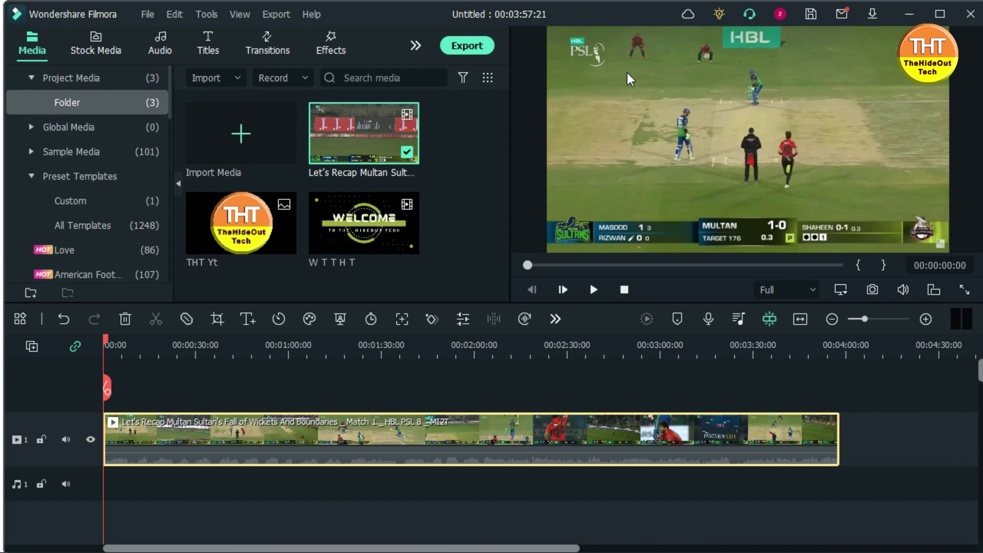
Crop the upper and lower edges of the recap clip to a custom area of 1280 x 658 with Crop and Zoom
right_click(337, 426)
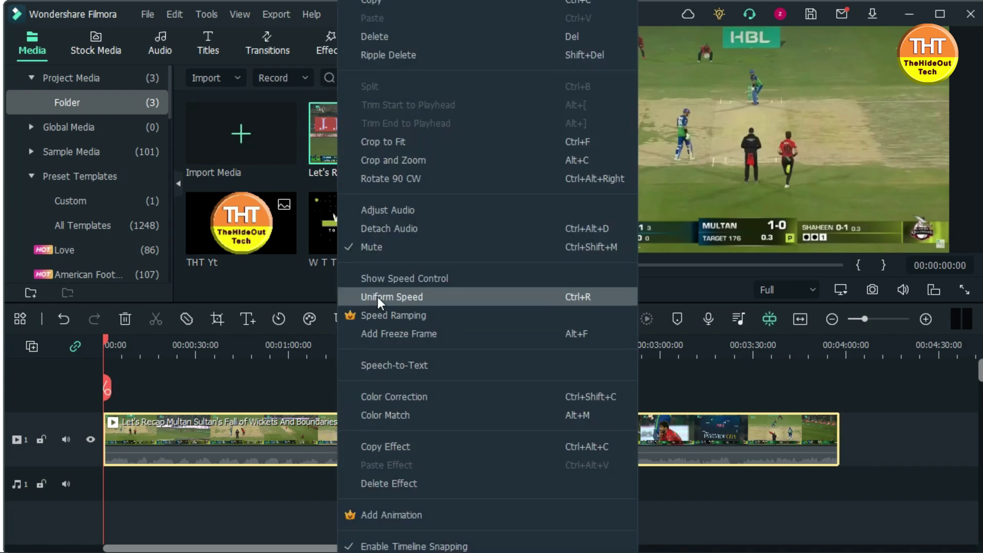
left_click(409, 161)
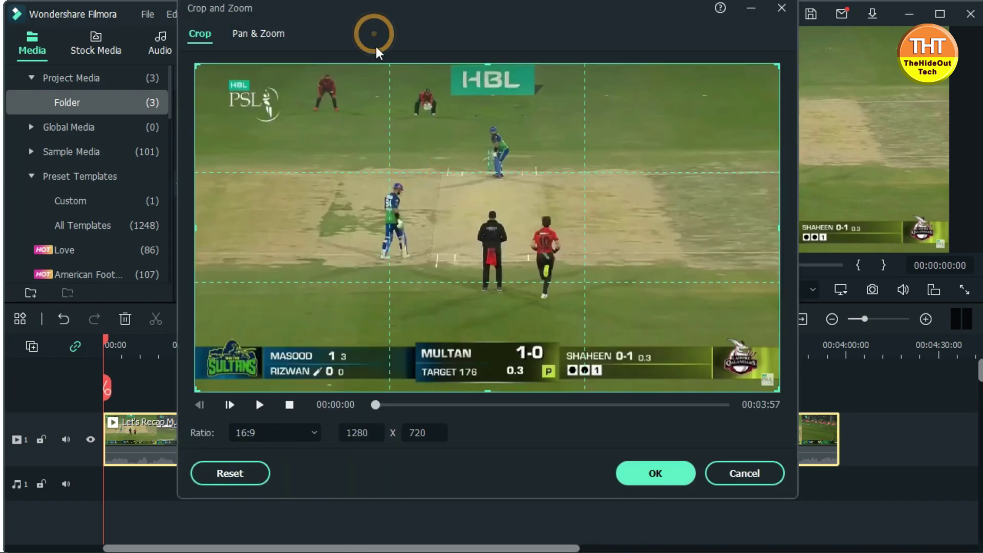
left_click_drag(377, 9, 377, 27)
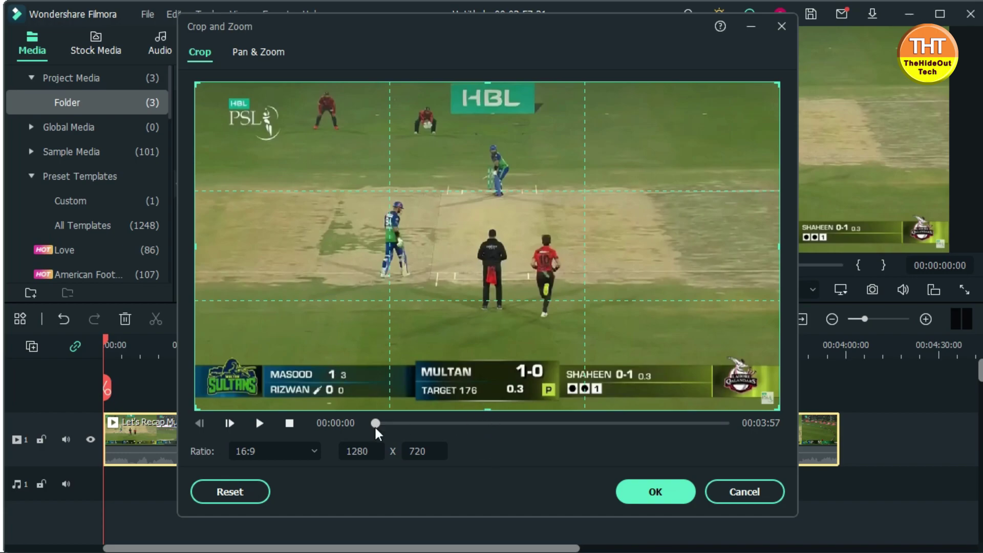
left_click(312, 451)
left_click(286, 424)
left_click_drag(485, 409, 486, 401)
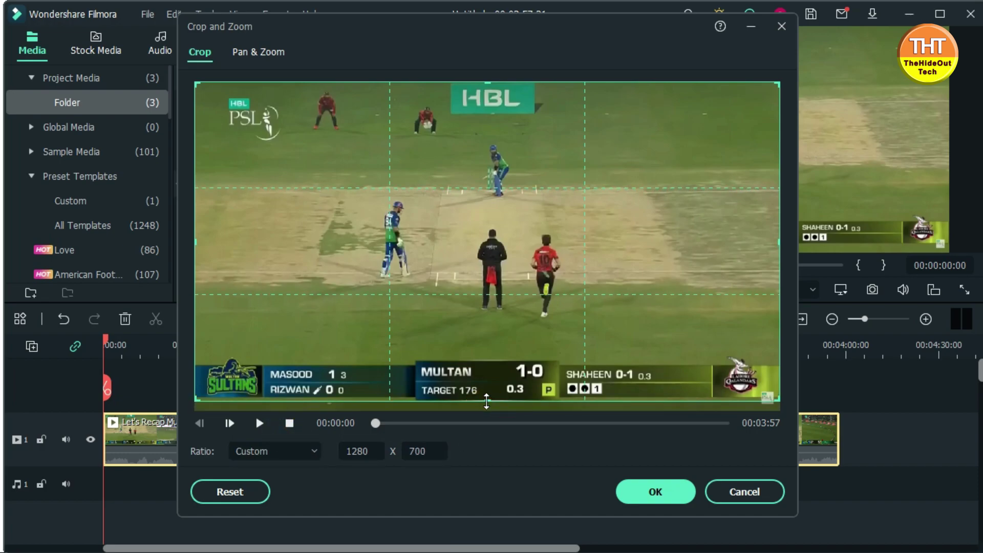
left_click_drag(487, 401, 487, 397)
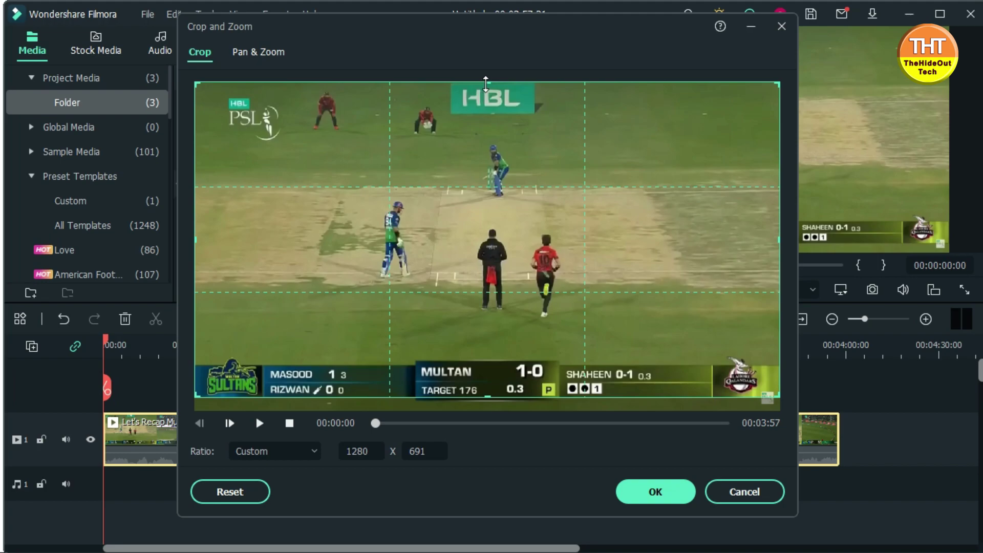
left_click_drag(487, 87, 489, 97)
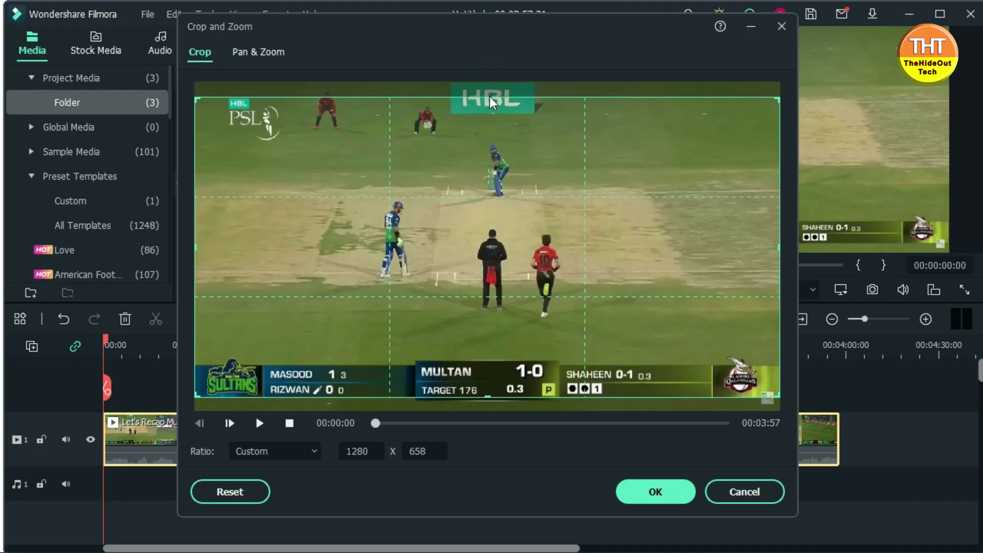
left_click(665, 496)
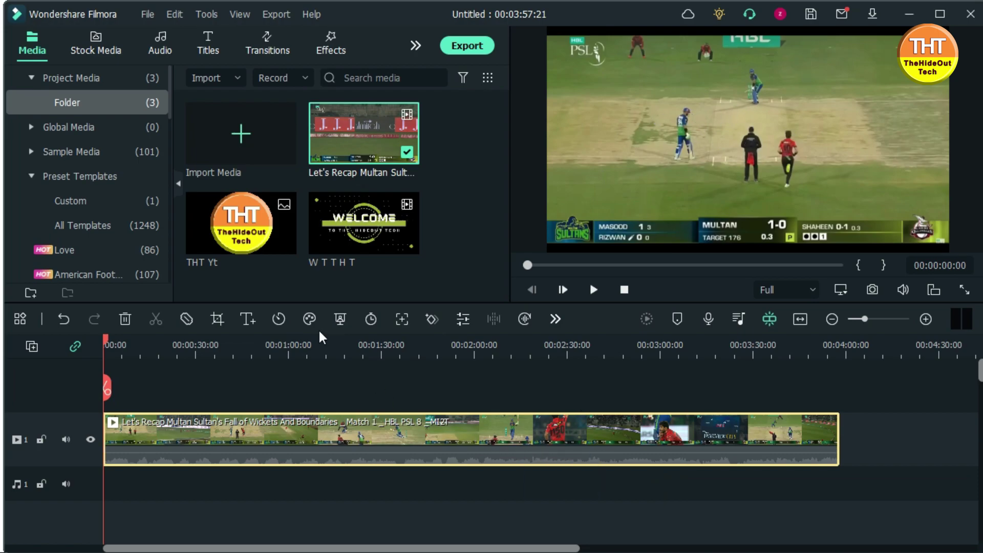
Recrop the recap clip at a 16:9 ratio to 1225 x 689, shifting the frame up to exclude the lower edge
right_click(367, 430)
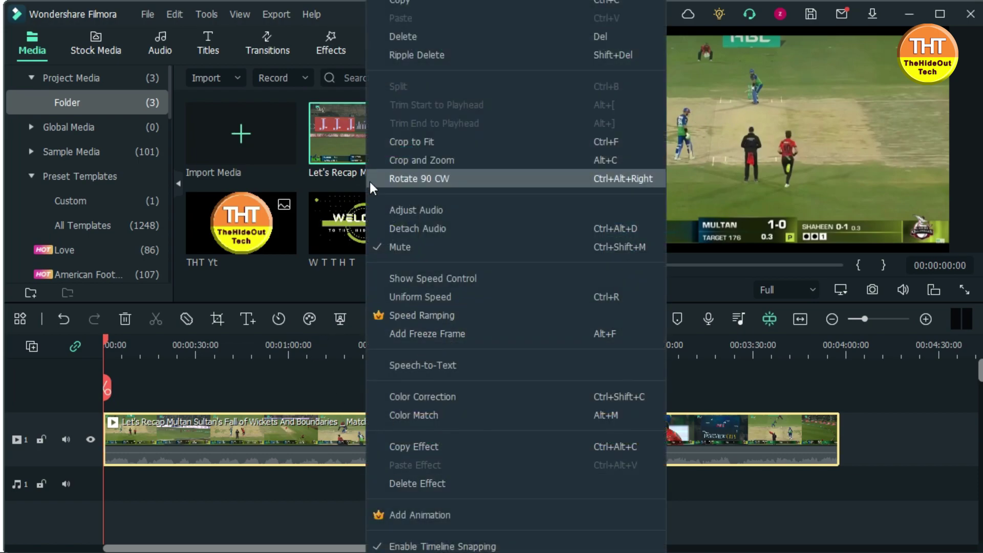
left_click(418, 162)
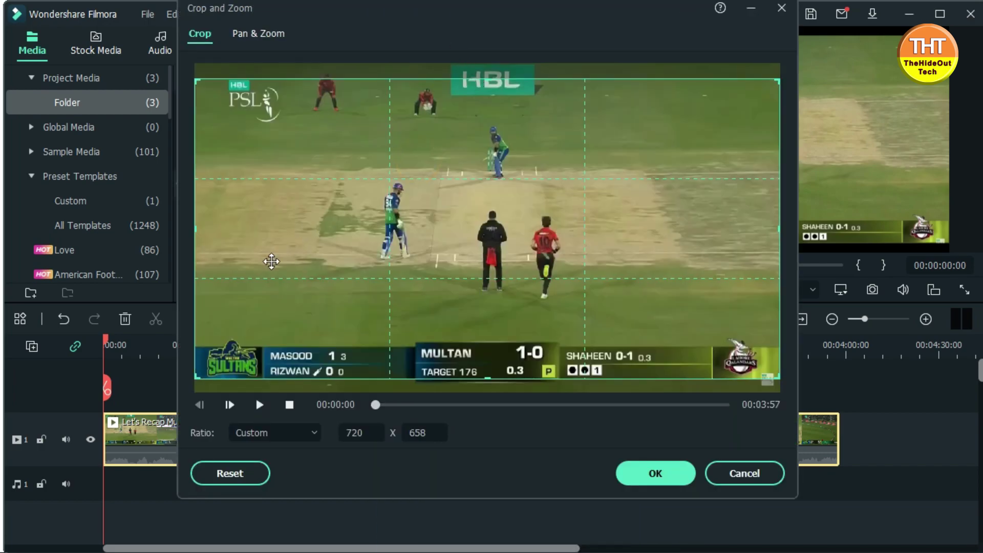
left_click(278, 432)
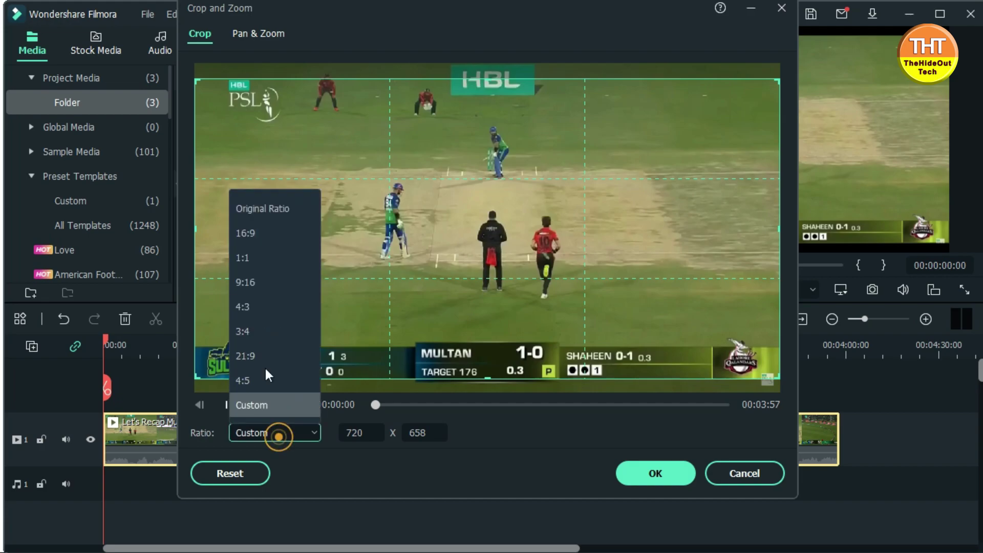
left_click(253, 228)
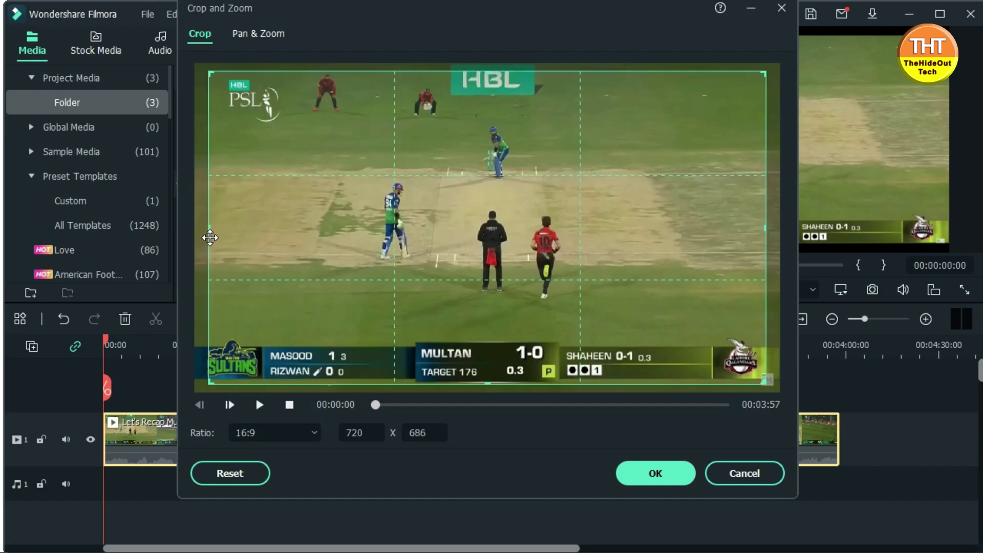
left_click_drag(207, 229, 207, 225)
left_click_drag(340, 231, 340, 229)
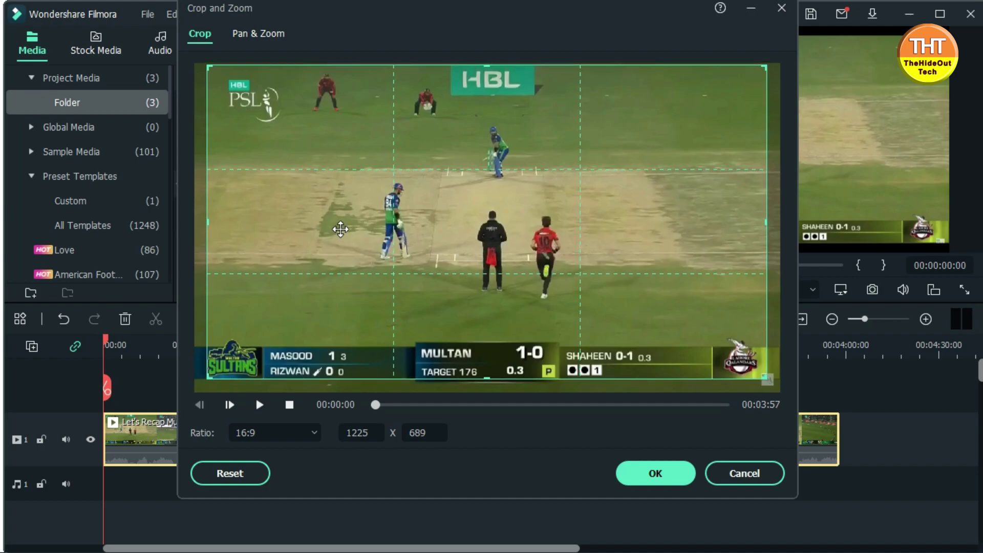
left_click_drag(714, 330, 714, 330)
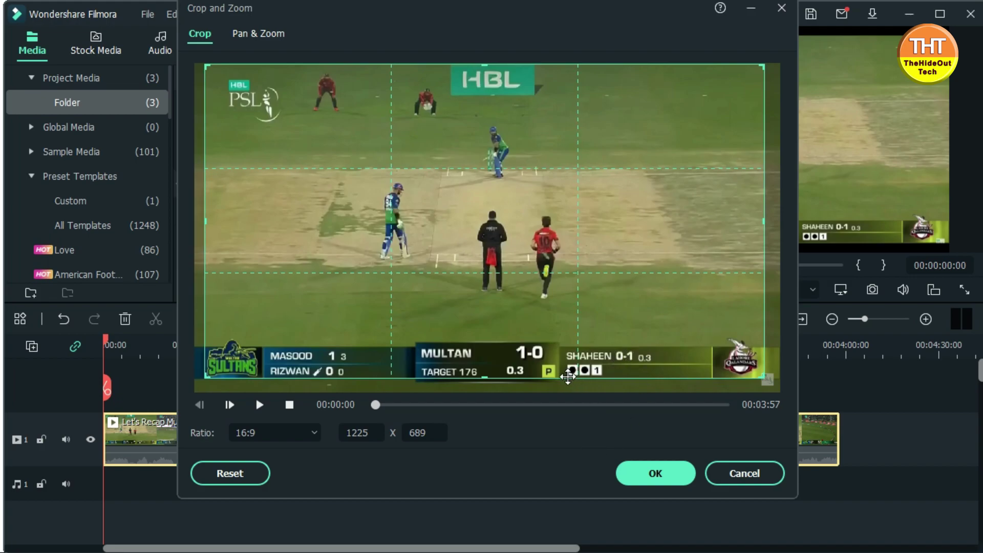
left_click(656, 473)
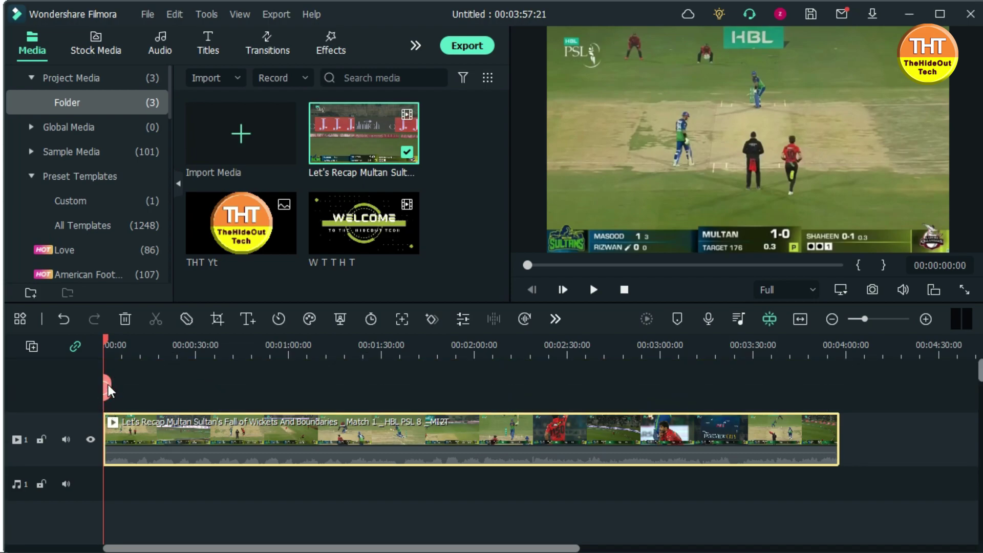
Split the recap clip at about 7 seconds and at 00:00:50:03, and delete the section between the cuts
left_click_drag(107, 388, 62, 375)
left_click_drag(102, 393, 259, 392)
left_click(155, 322)
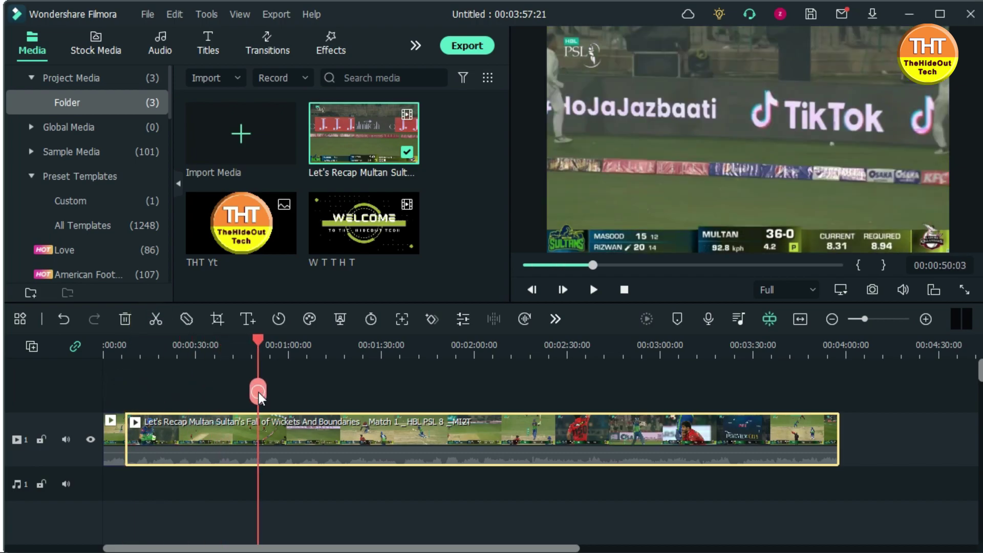
left_click(162, 314)
left_click(183, 430)
key("Delete")
left_click(351, 356)
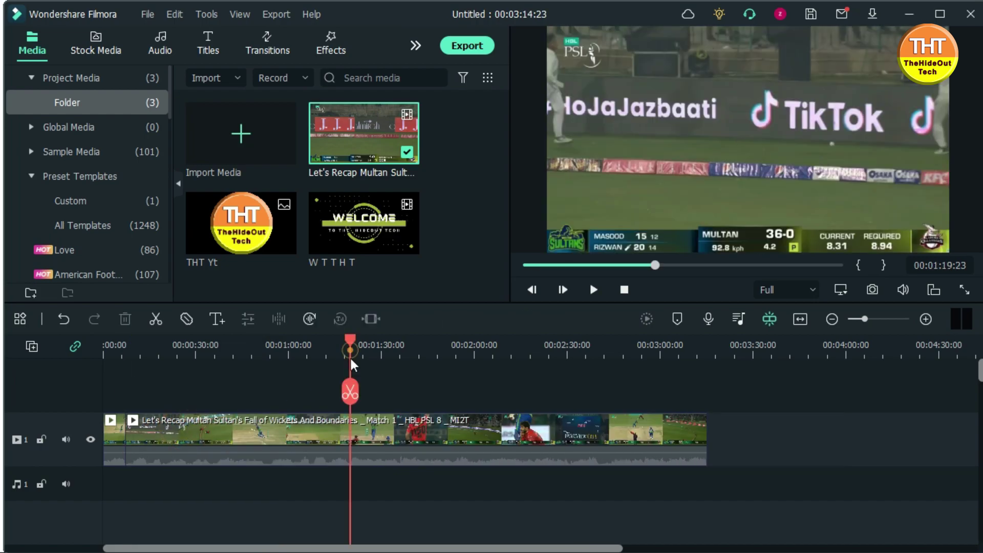
Split the recap clip at about 00:01:27 and at 00:01:56:03, delete the section between the cuts, and return the playhead to the beginning
left_click_drag(352, 395, 463, 397)
left_click(155, 318)
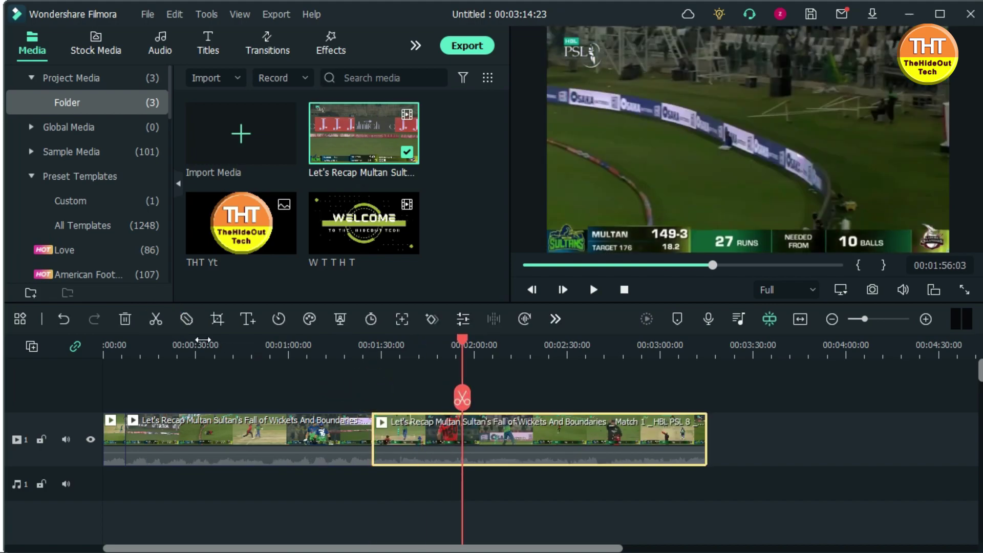
left_click(156, 318)
left_click(435, 428)
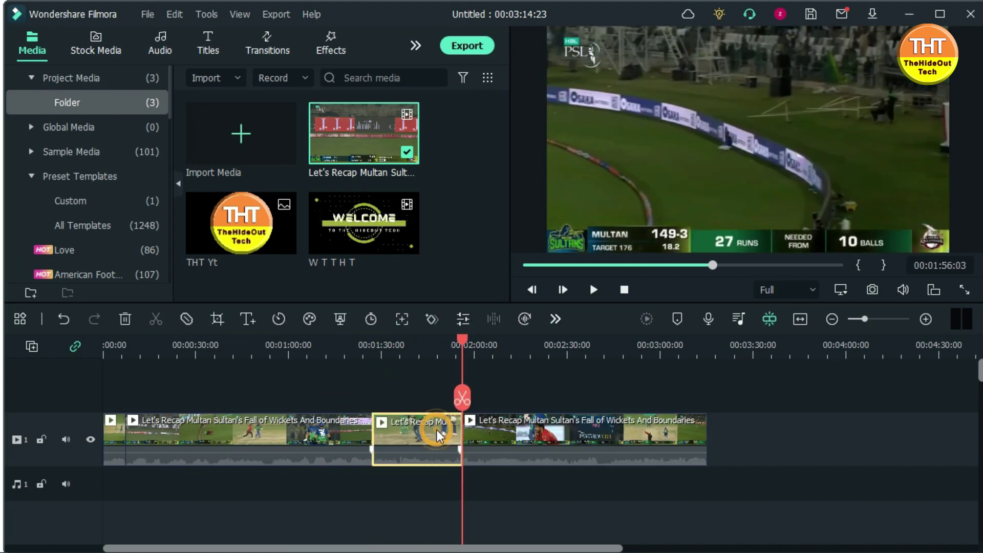
key("Delete")
left_click_drag(373, 399, 53, 401)
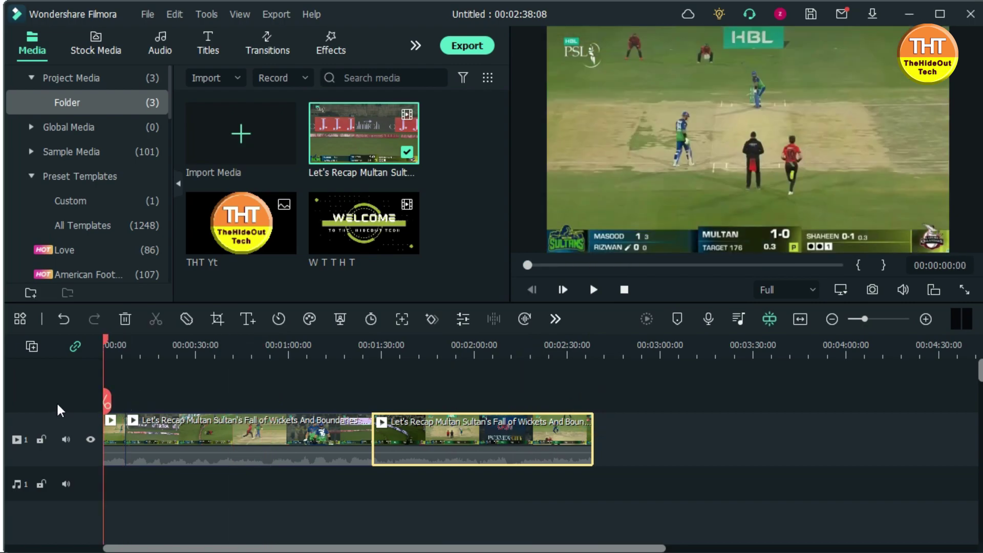
left_click(668, 428)
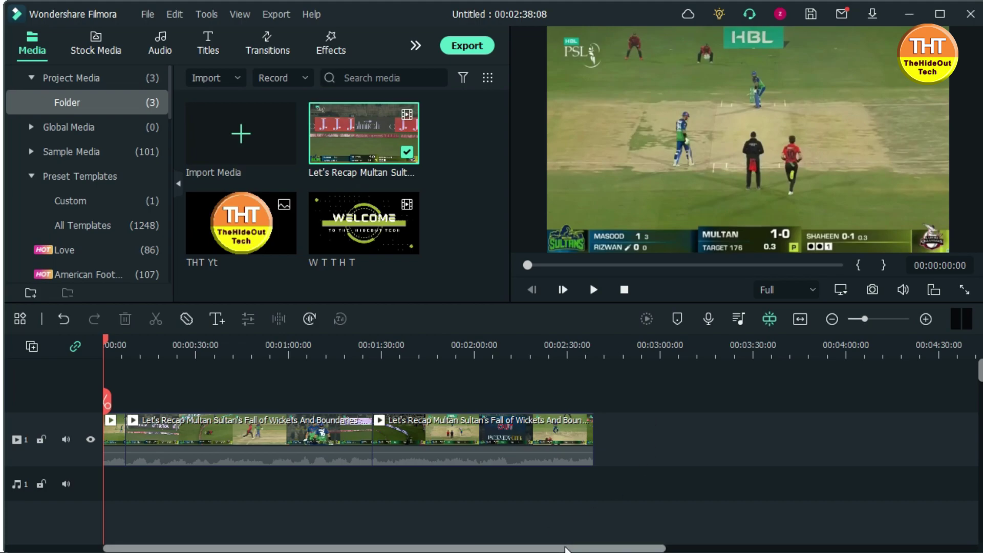
scroll(563, 547, "right", 3)
left_click_drag(523, 547, 268, 546)
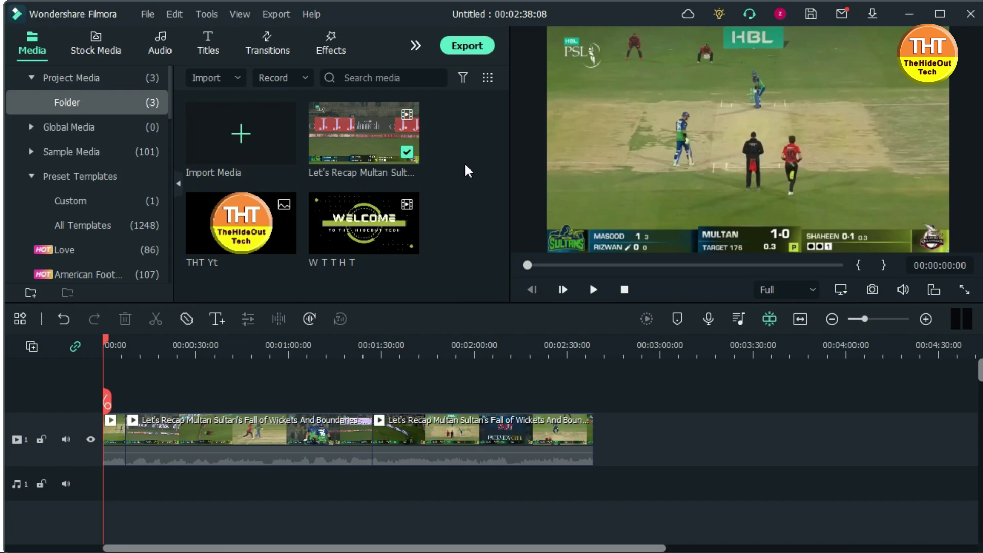
left_click_drag(215, 344, 328, 345)
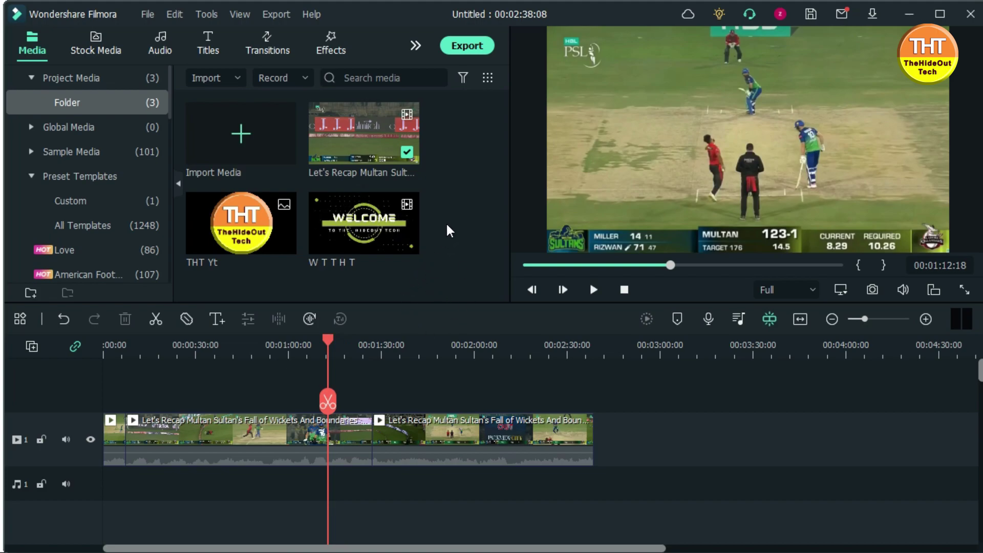
Add the So Clear (Instrumental) music on the audio track beneath the recap and set its volume to -24 dB
left_click(156, 45)
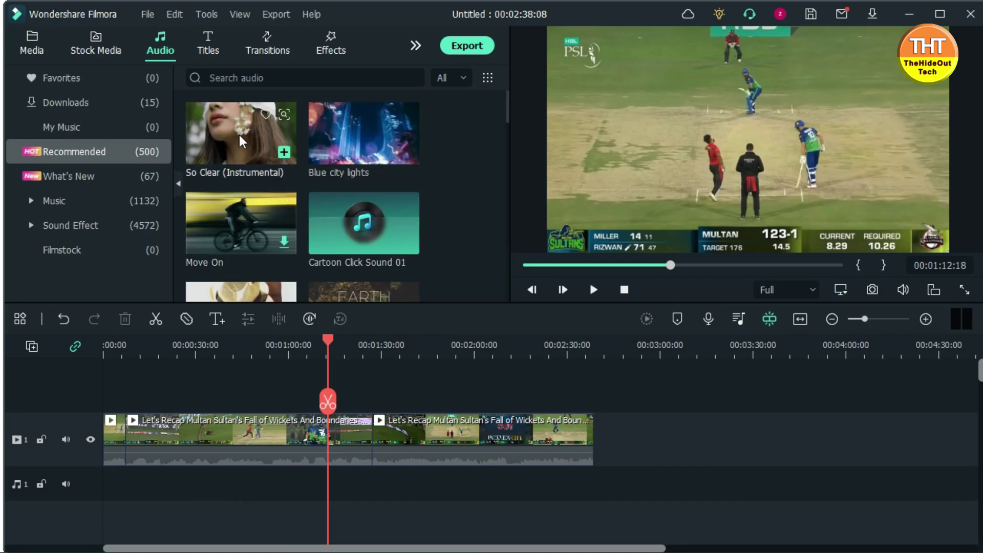
left_click_drag(230, 145, 88, 426)
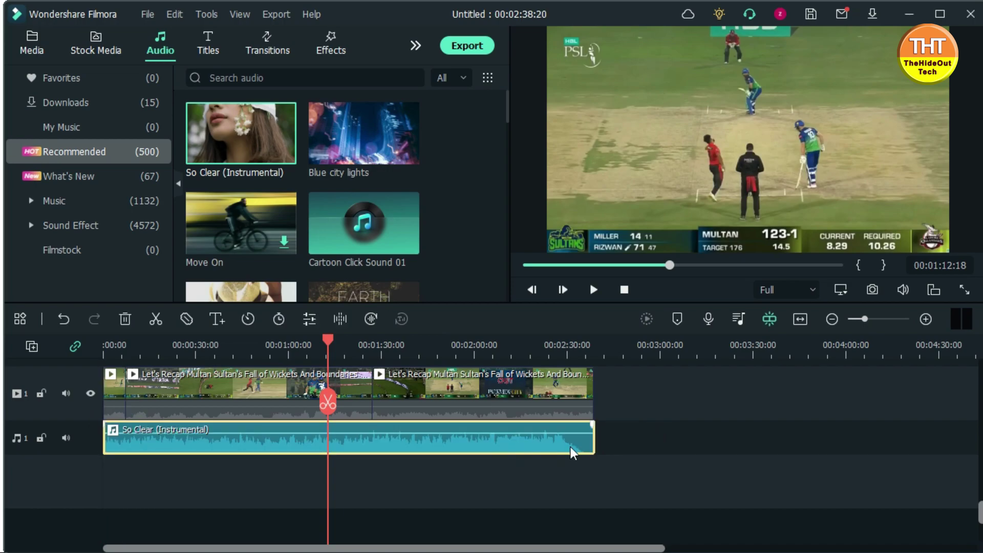
double_click(489, 437)
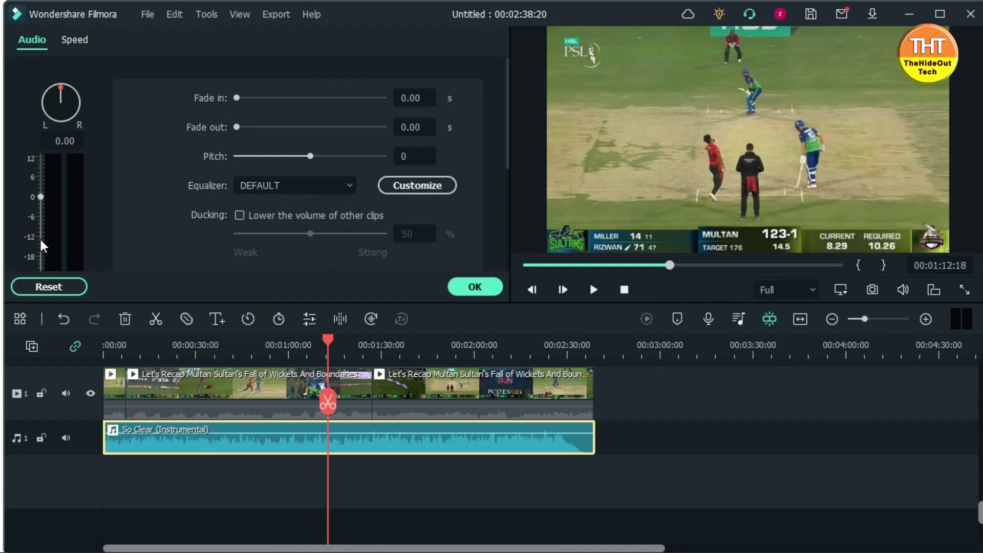
scroll(109, 234, "down", 4)
left_click(62, 155)
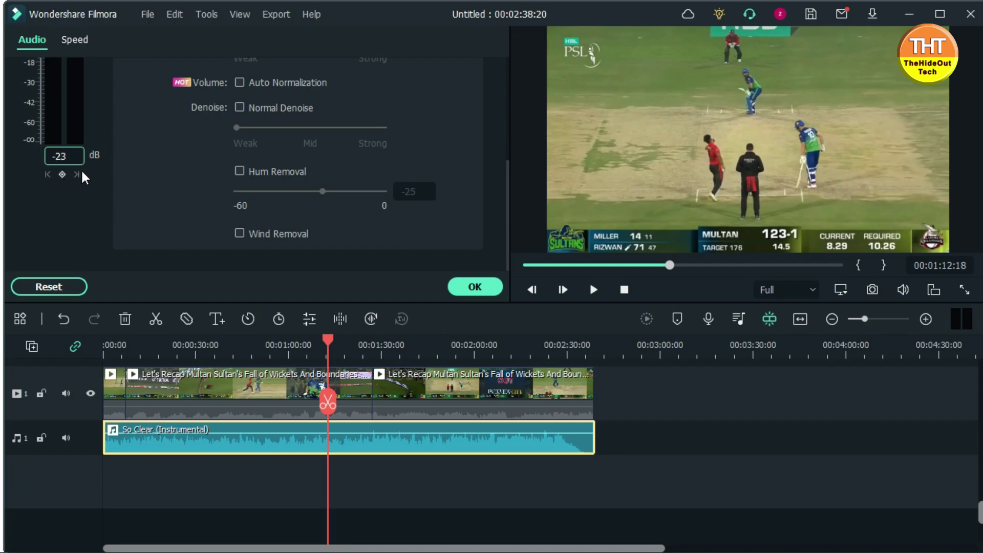
type("-24")
key("Return")
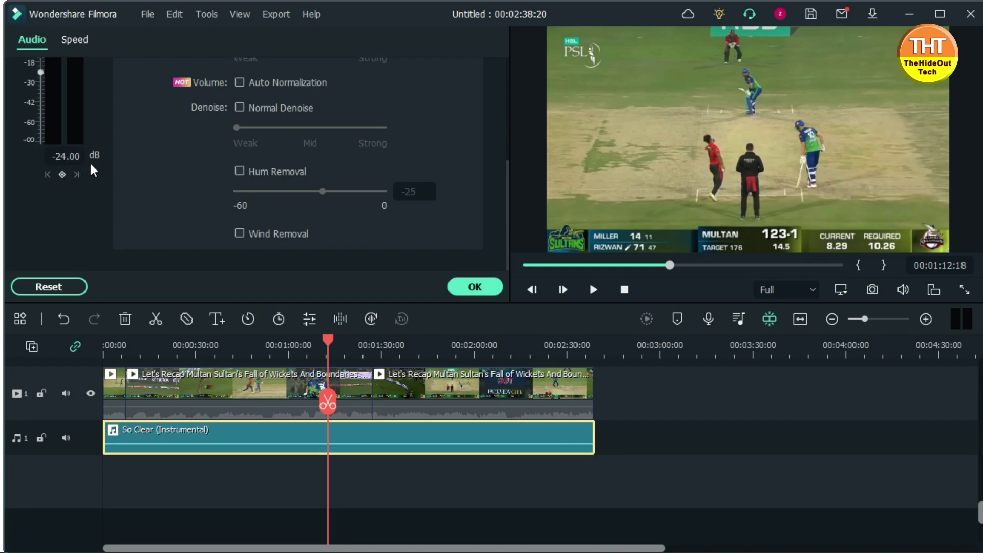
left_click(478, 296)
Place the THT Yt logo image on a track above the recap and stretch it to the end of the video
left_click_drag(325, 398, 353, 430)
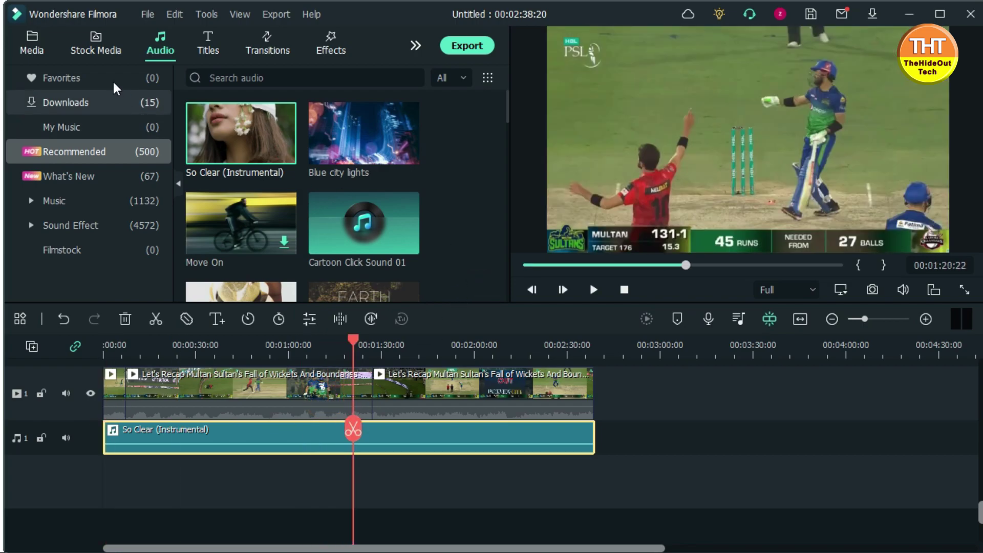
left_click(38, 48)
left_click_drag(253, 248, 96, 375)
left_click_drag(129, 432, 592, 435)
left_click(579, 535)
scroll(624, 522, "down", 1)
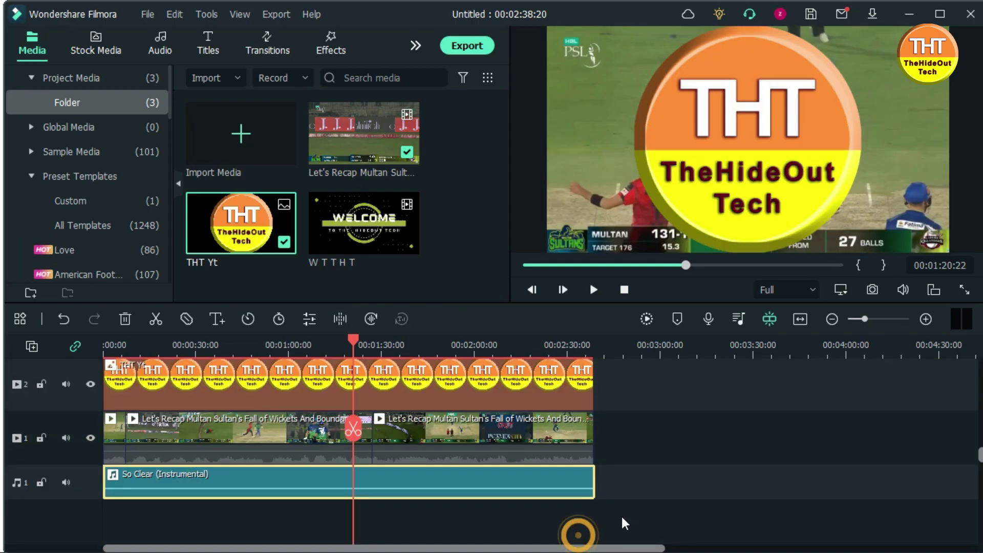
left_click_drag(595, 481, 589, 478)
scroll(625, 460, "up", 1)
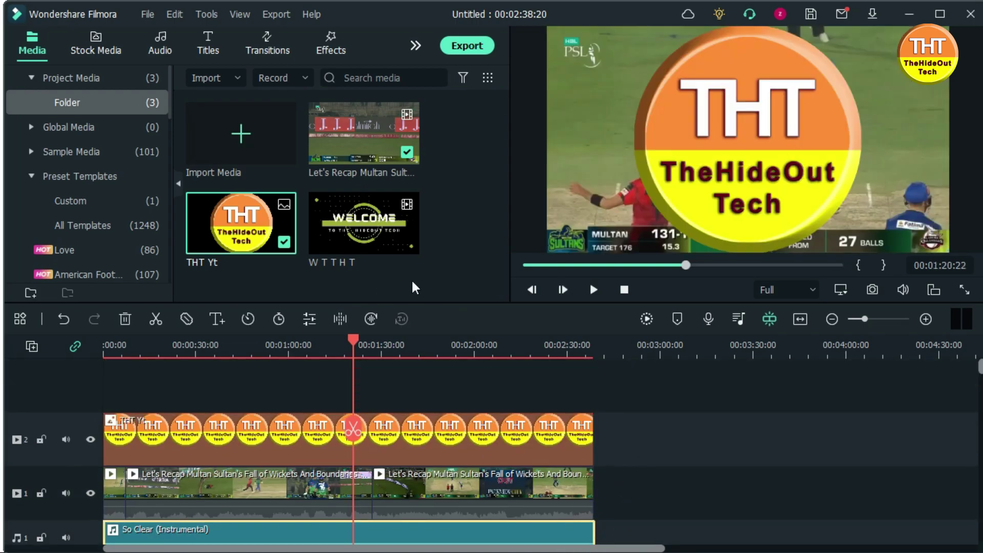
Shrink the THT Yt logo overlay and fit it over the PSL logo in the upper-left corner of the video frame
left_click(777, 174)
left_click_drag(861, 251, 577, 59)
left_click_drag(546, 27, 554, 34)
mouse_move(608, 88)
left_mouse_down()
mouse_move(622, 102)
mouse_move(605, 83)
left_mouse_up()
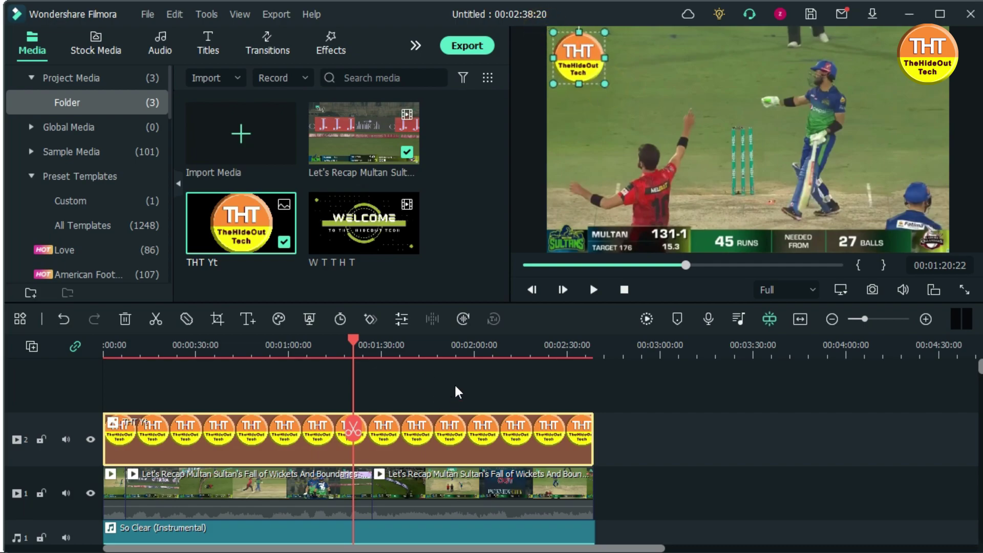
Scrub through the timeline to examine how the THT Yt logo overlay covers the PSL logo across the recap
left_click(459, 343)
left_click(526, 344)
left_click(560, 344)
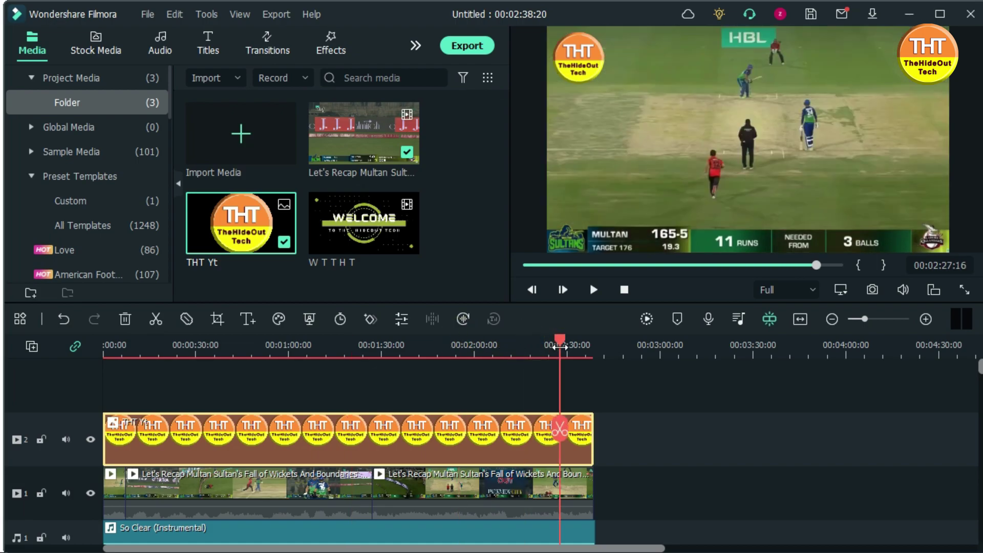
scroll(673, 490, "down", 3)
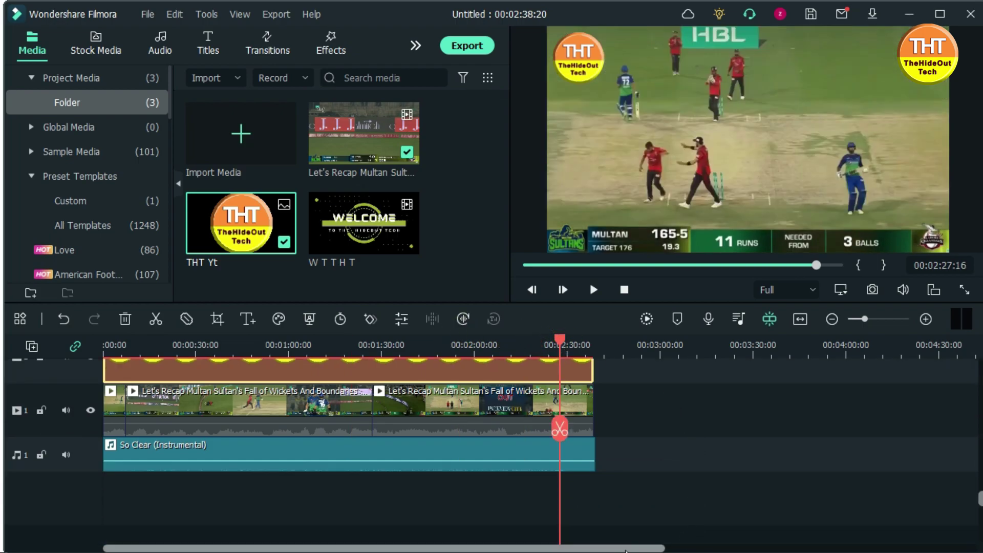
scroll(296, 477, "up", 3)
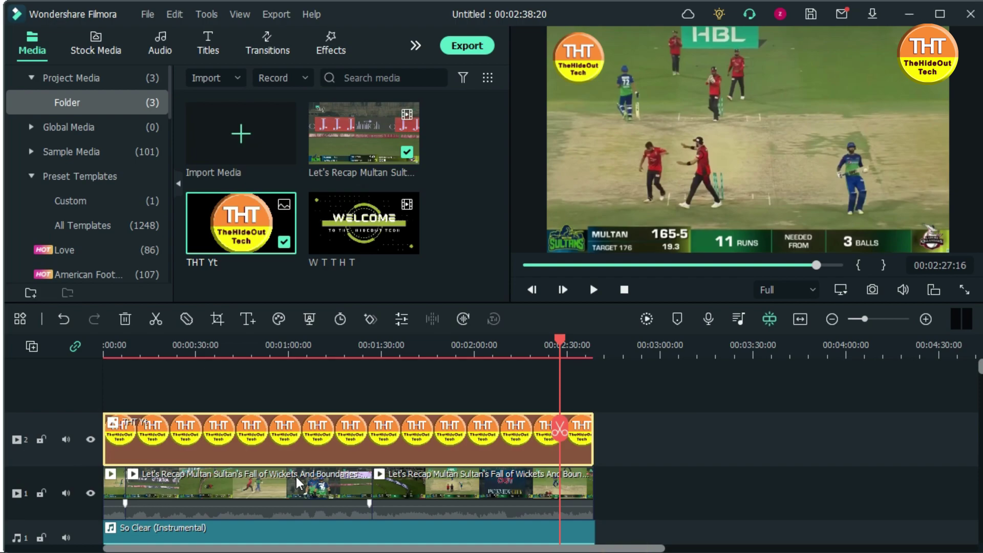
scroll(296, 477, "down", 1)
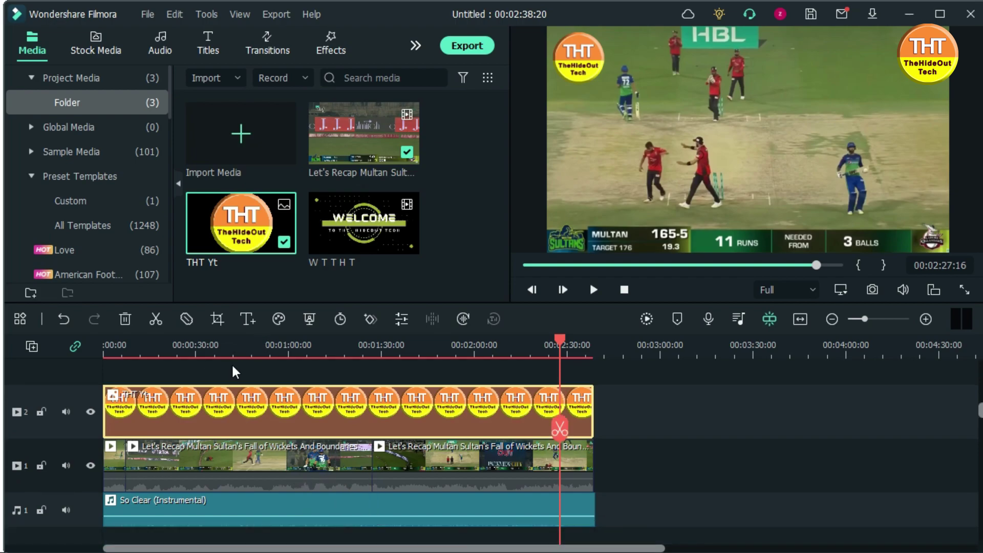
left_click(213, 346)
left_click(289, 344)
left_click_drag(421, 373, 584, 499)
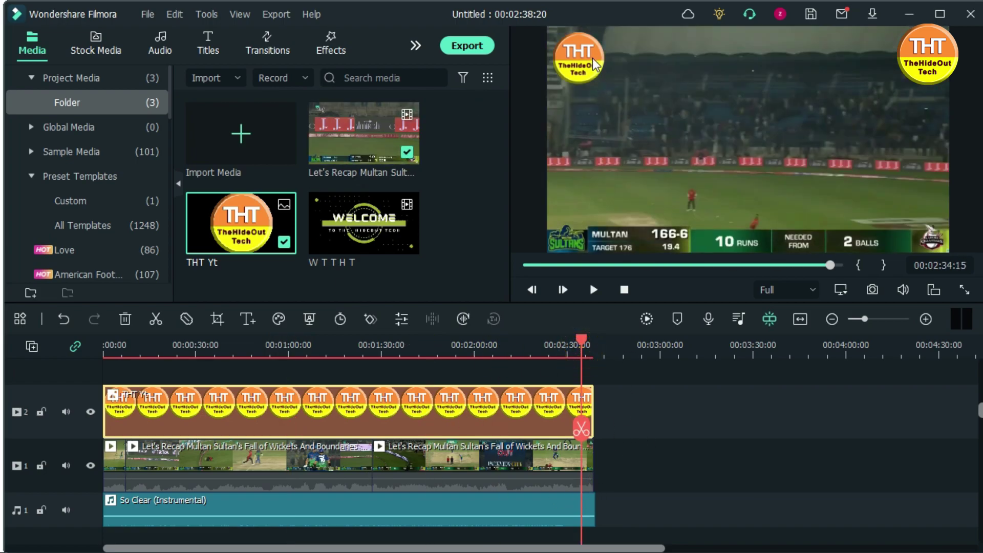
scroll(580, 429, "down", 2)
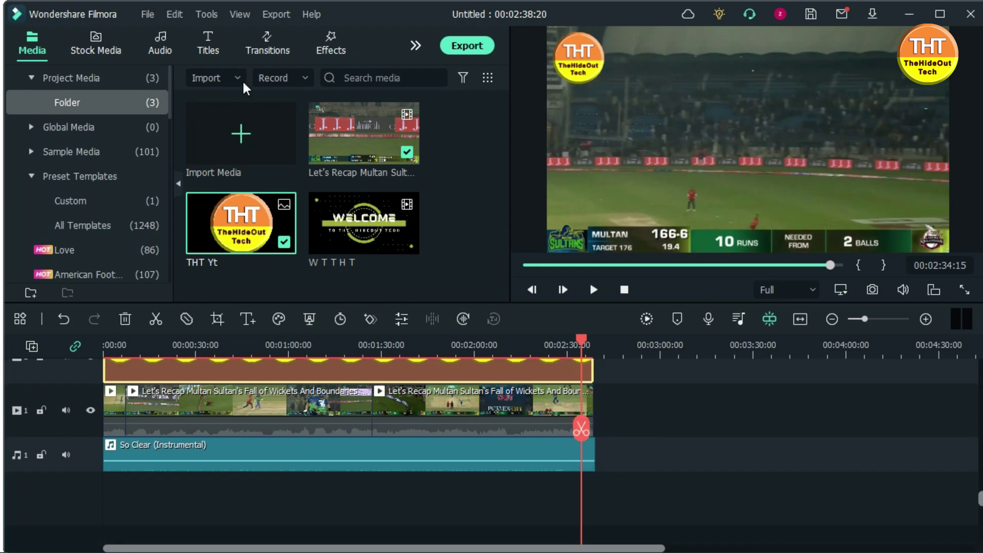
Import the Rawalpindi audio file from the Downloads folder into the project media
left_click(229, 127)
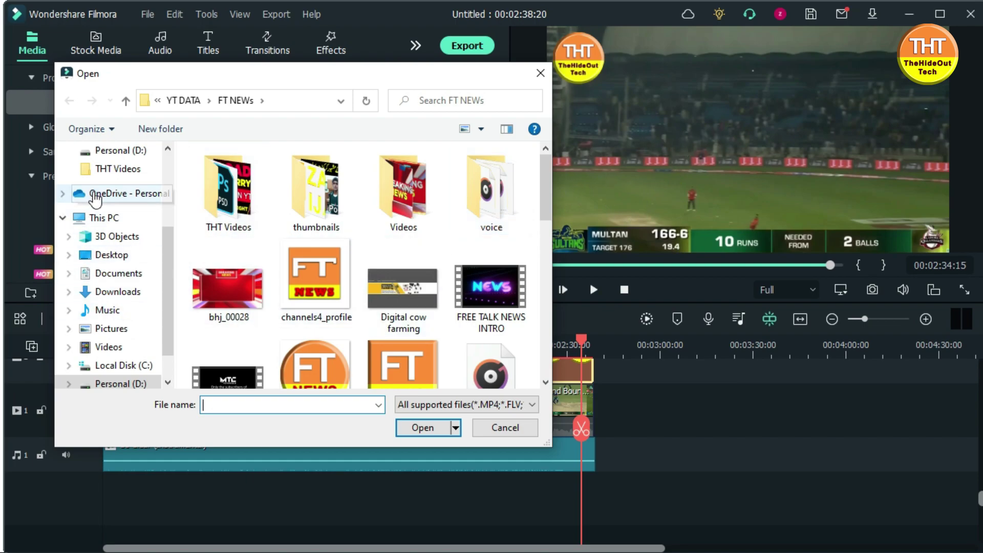
scroll(152, 231, "up", 1)
scroll(152, 231, "up", 2)
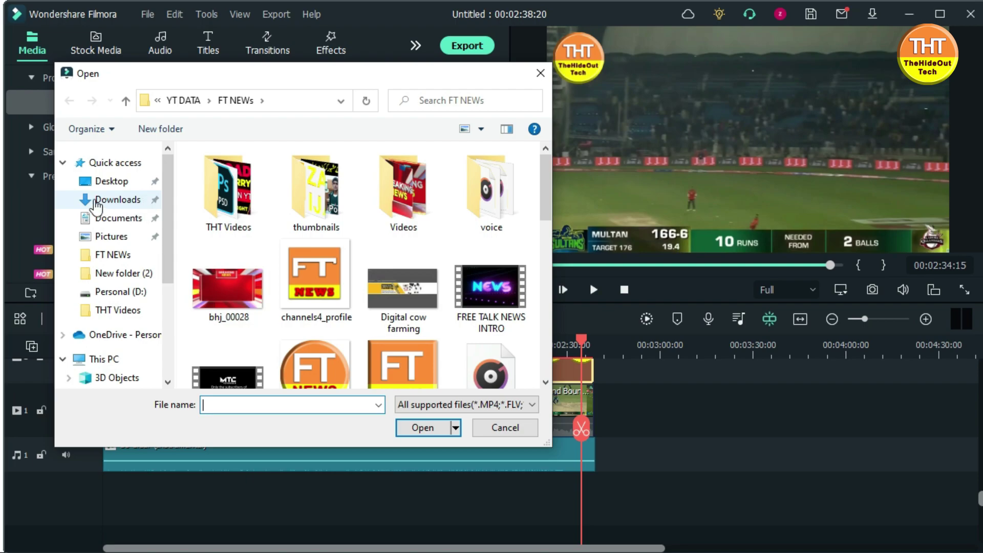
left_click(123, 199)
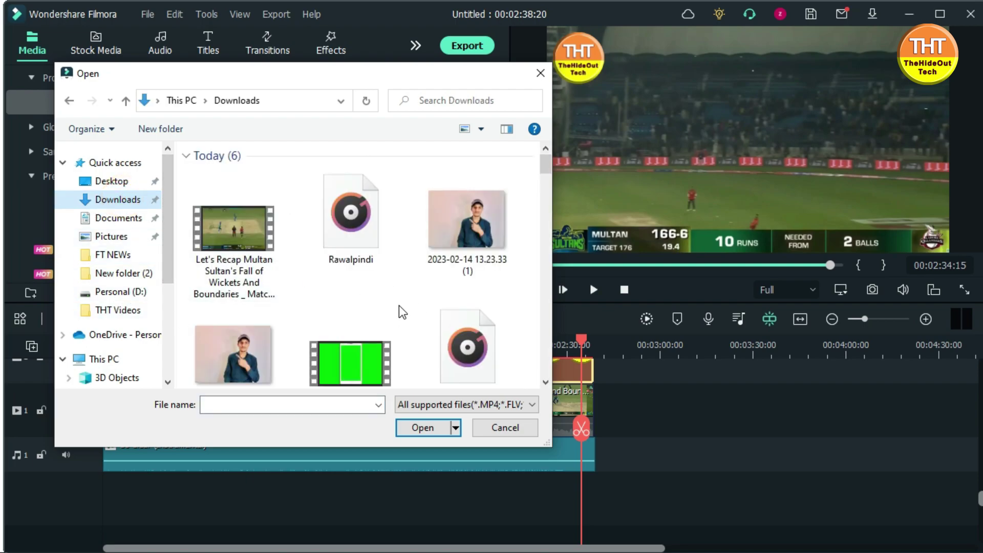
scroll(399, 305, "down", 1)
scroll(401, 304, "down", 5)
scroll(401, 302, "up", 2)
scroll(403, 307, "up", 1)
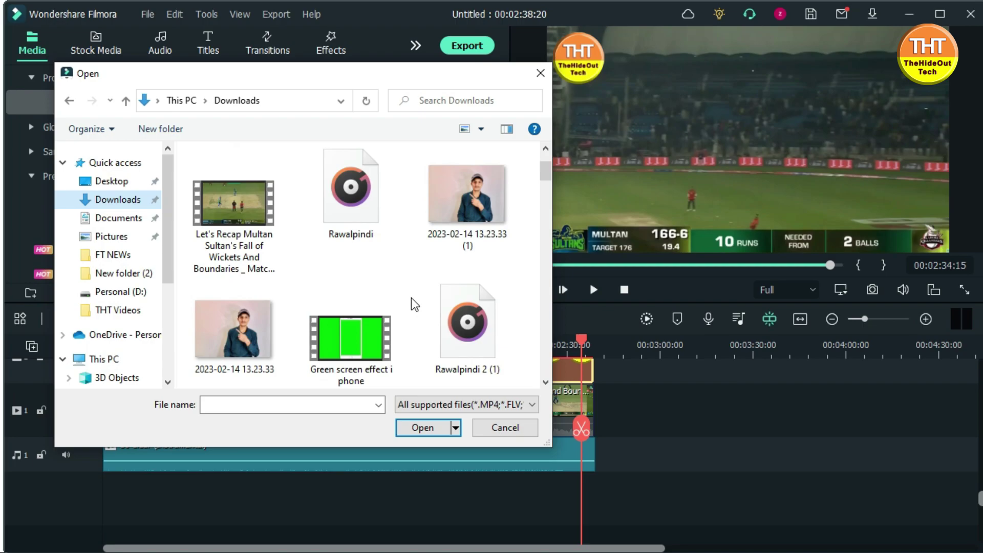
left_click(358, 208)
double_click(357, 208)
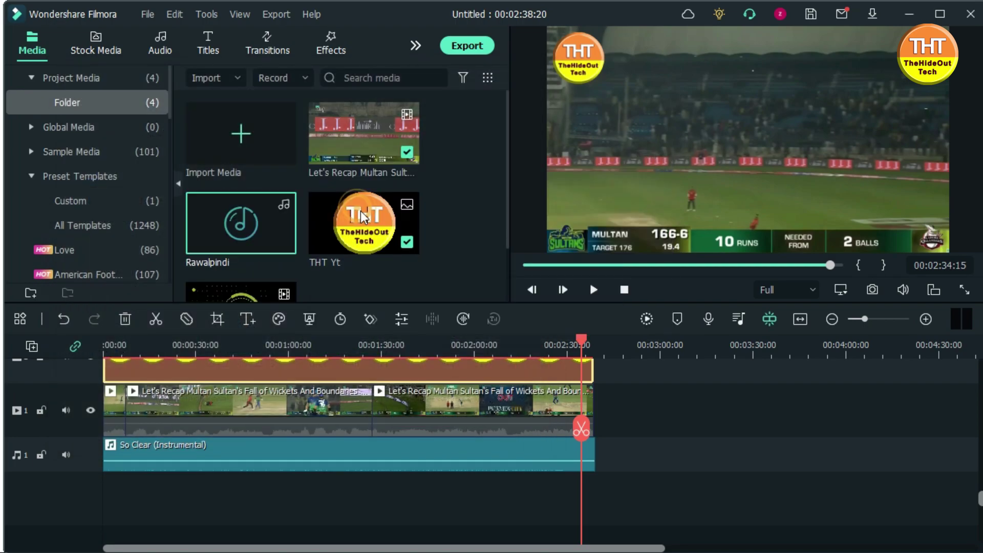
Lay six copies of the Rawalpindi audio end to end from the beginning on a second audio track beneath the music
left_click_drag(235, 233, 96, 476)
left_click_drag(234, 217, 285, 492)
left_click_drag(258, 229, 328, 494)
Duplicate the six Rawalpindi audio clips after the existing ones and trim the last copy to the end of the music track
left_click_drag(400, 512, 87, 475)
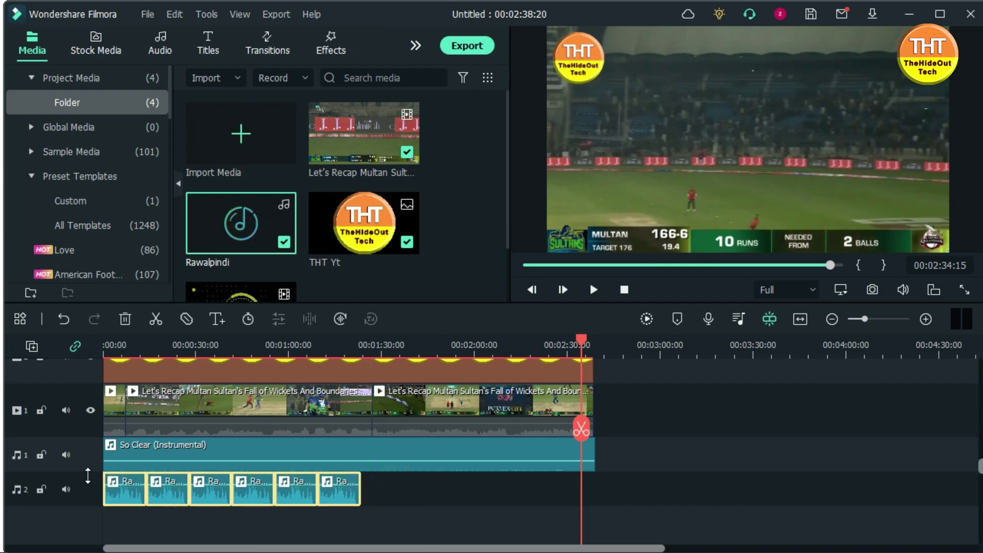
left_click(363, 350)
left_click_drag(364, 423, 391, 425)
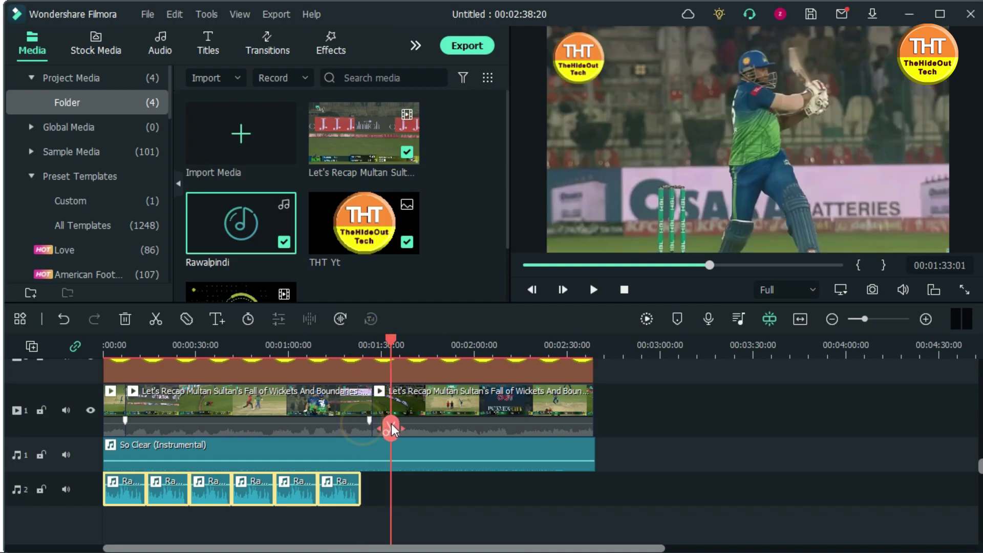
key("ctrl+v")
left_click_drag(415, 499, 385, 498)
left_click(597, 496)
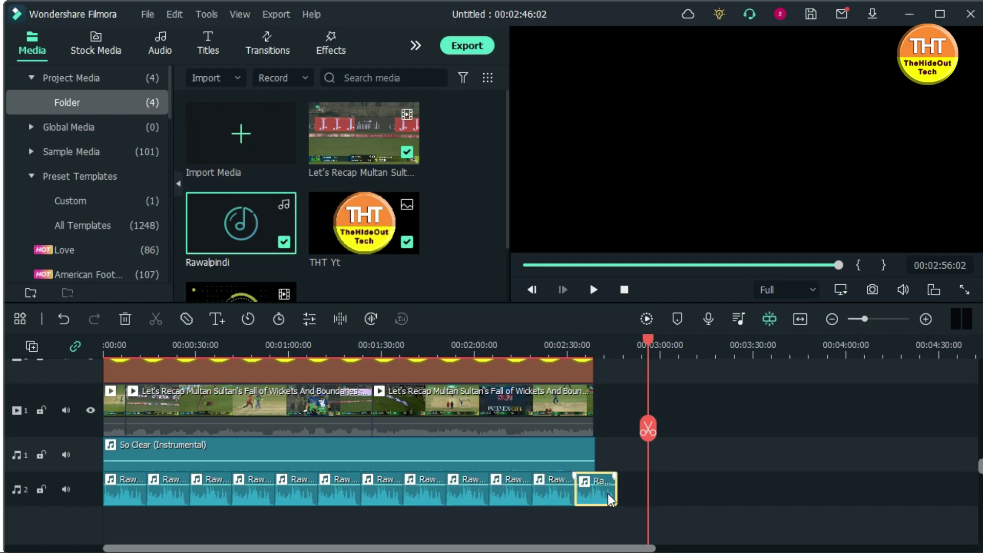
left_click_drag(615, 492, 597, 499)
left_click_drag(647, 428, 97, 388)
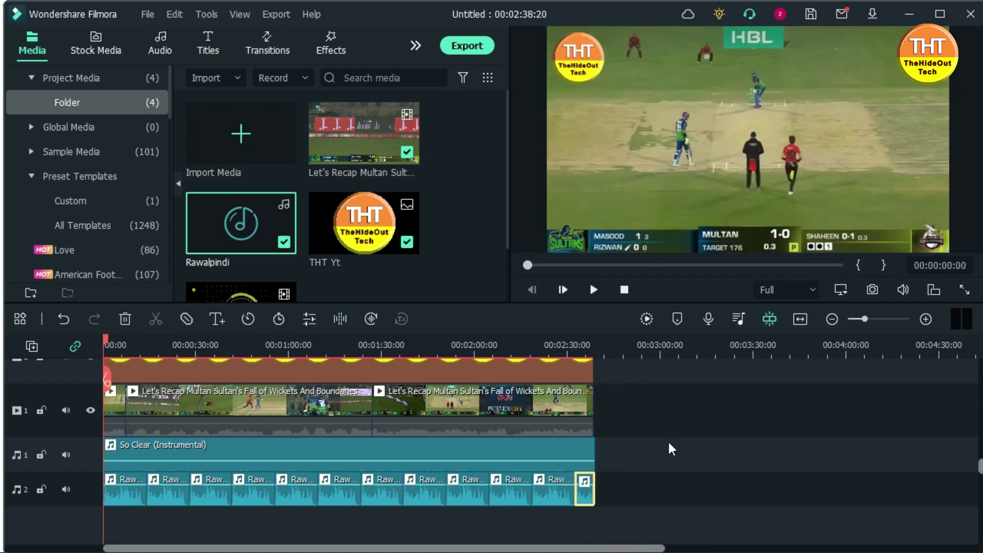
Move the THT Yt logo clip up to video track 3, leaving track 2 empty above the recap
scroll(667, 448, "up", 3)
scroll(367, 447, "down", 1)
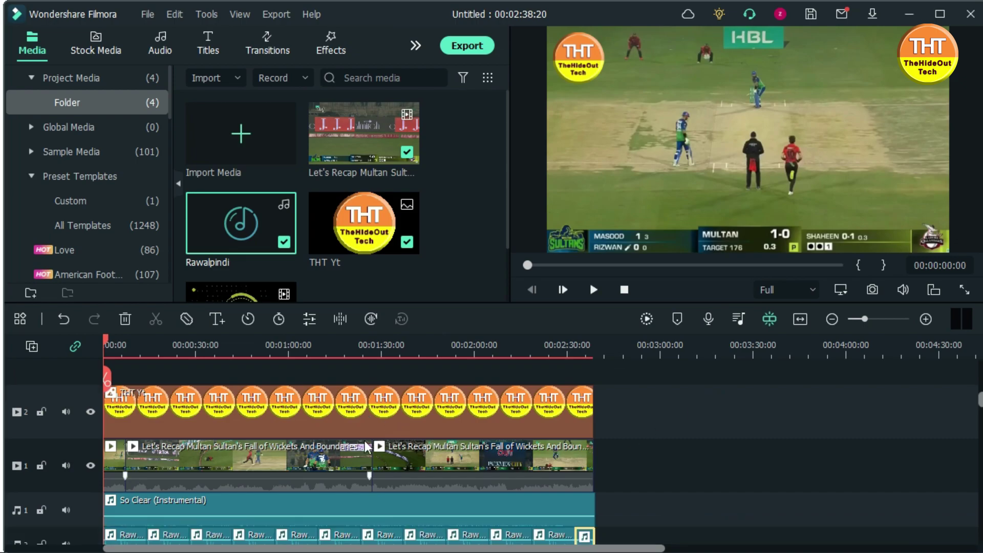
scroll(367, 447, "up", 1)
left_click(367, 445)
left_click_drag(367, 452, 358, 410)
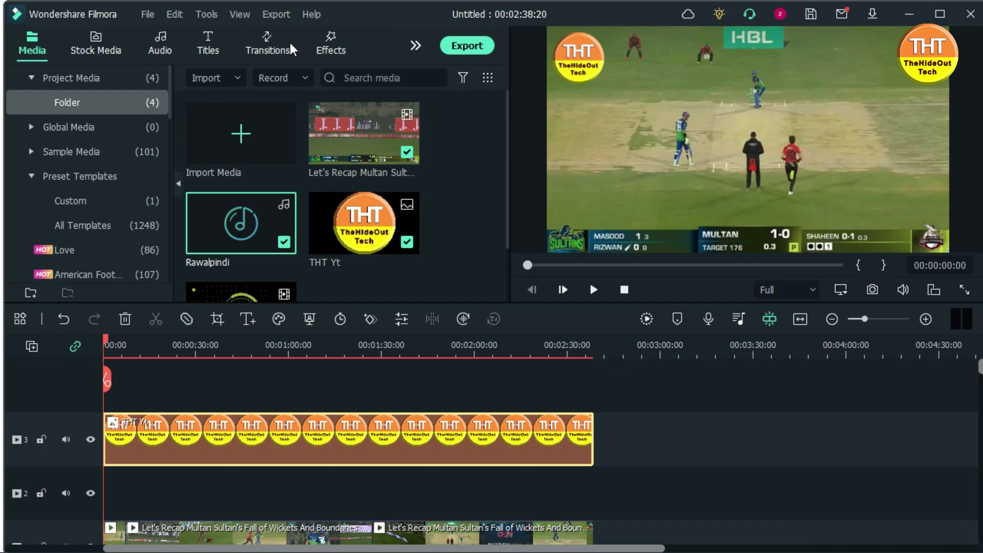
Add the Beautify effect at the start of video track 2 and stretch it to the project's end at 00:02:38:20
left_click(323, 44)
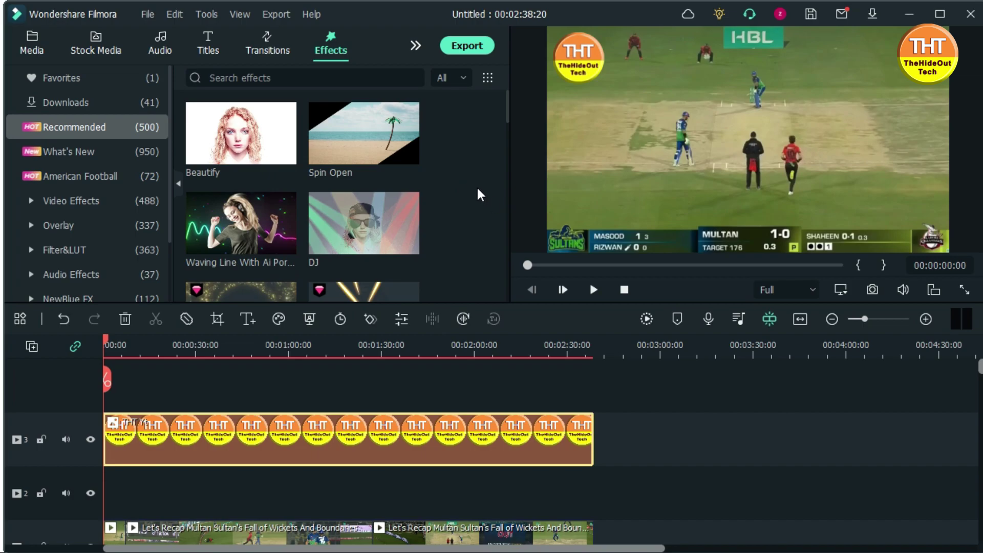
scroll(477, 186, "down", 5)
scroll(477, 183, "down", 5)
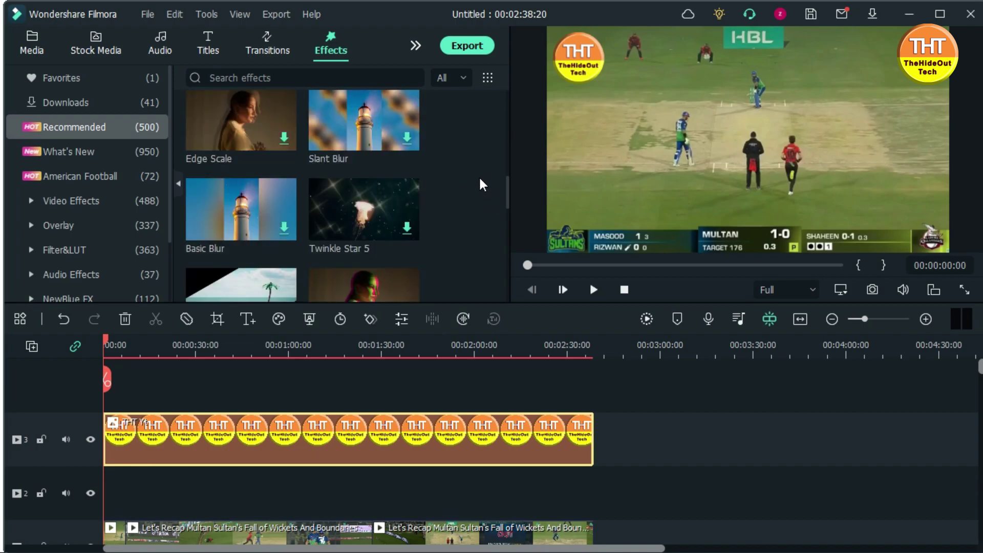
scroll(481, 183, "down", 10)
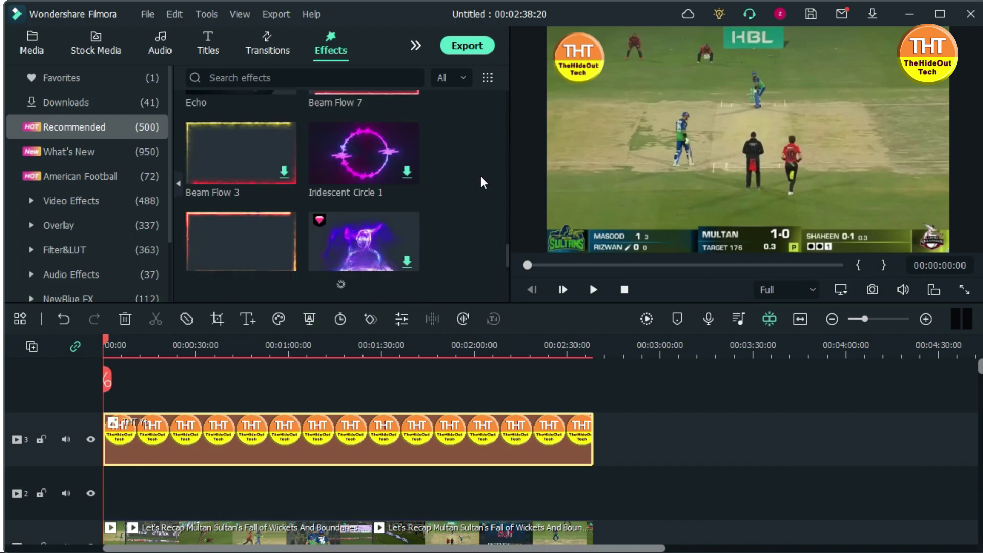
scroll(480, 174, "down", 2)
left_click_drag(233, 127, 113, 487)
left_click(111, 353)
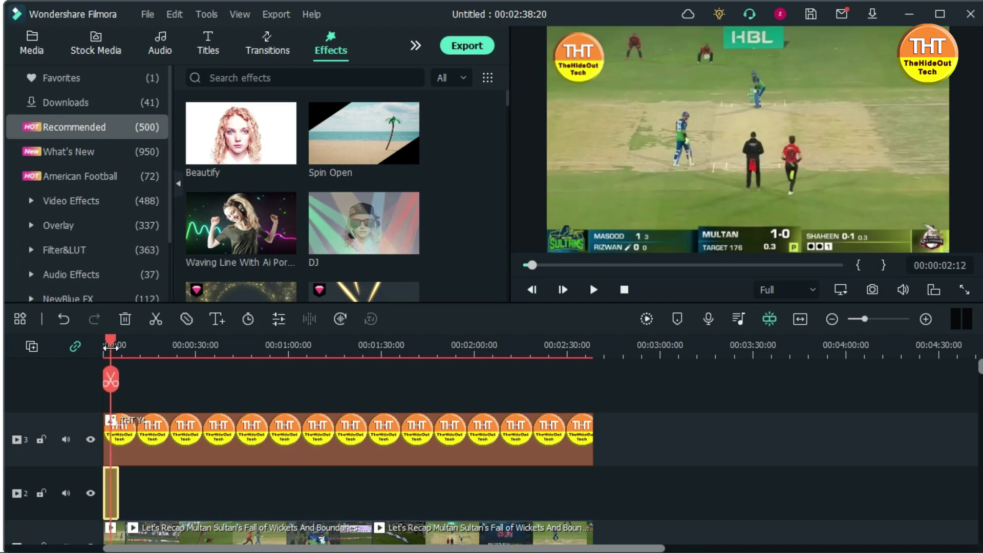
left_click_drag(118, 489, 592, 486)
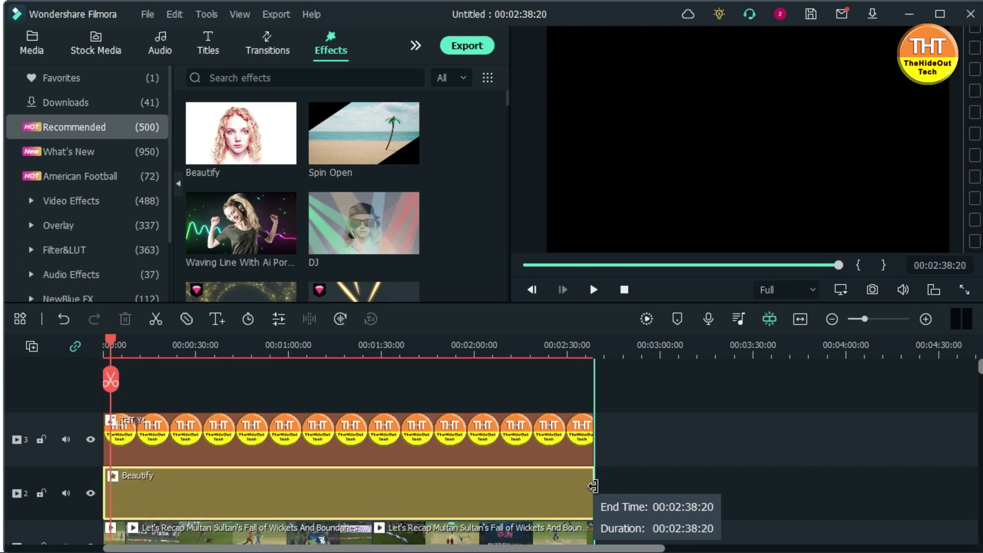
Set the Beautify effect's Smooth to 0 and Whiten to 43, and apply the settings
left_click(395, 352)
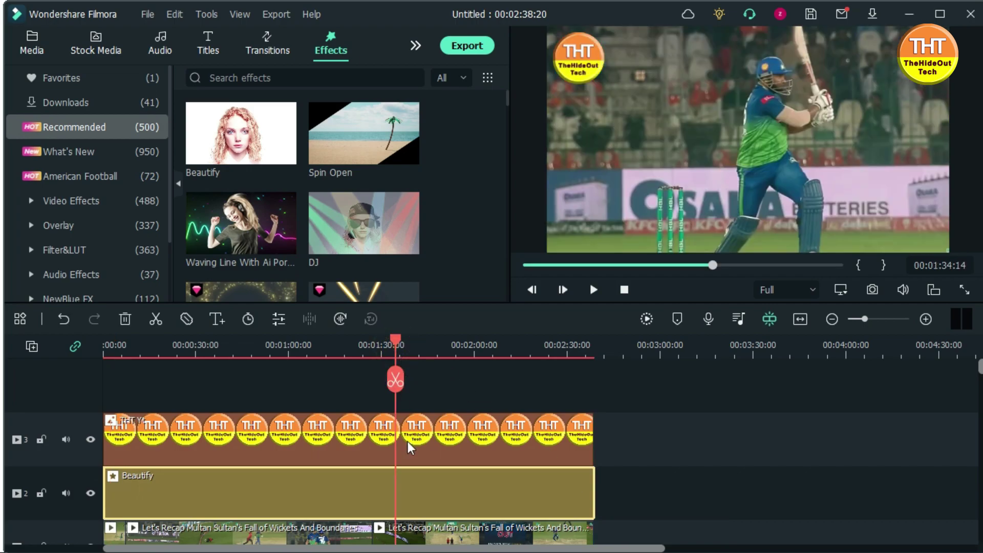
double_click(429, 487)
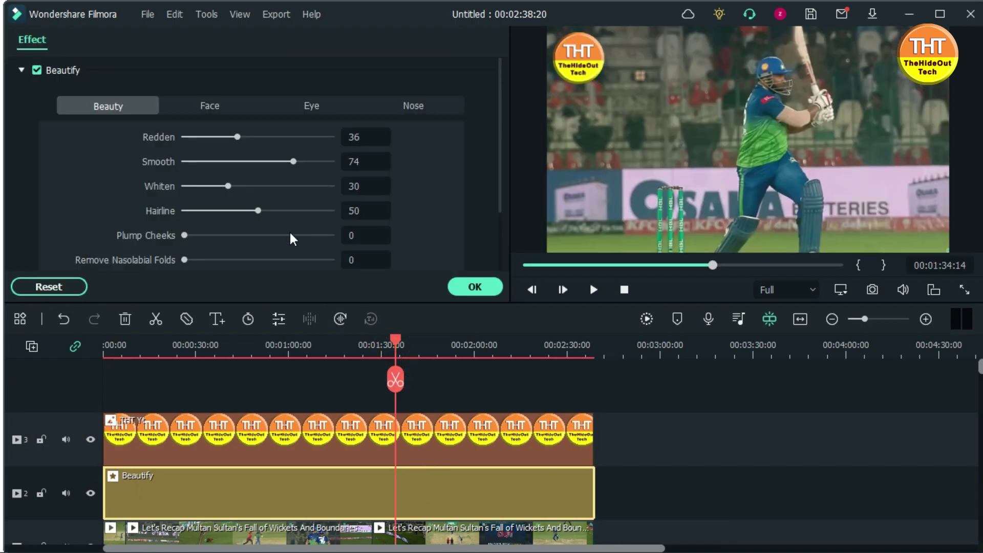
left_click_drag(220, 162, 183, 161)
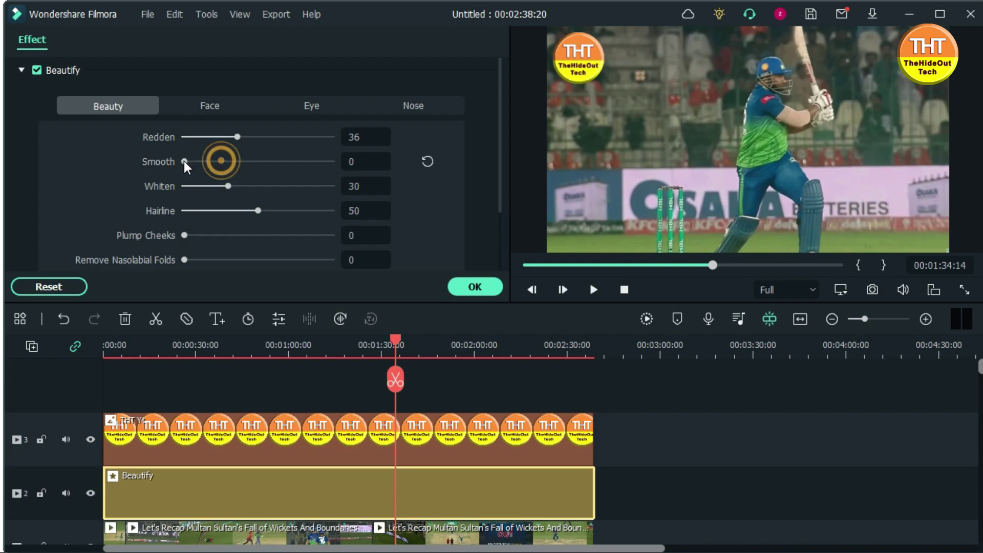
left_click_drag(228, 185, 247, 185)
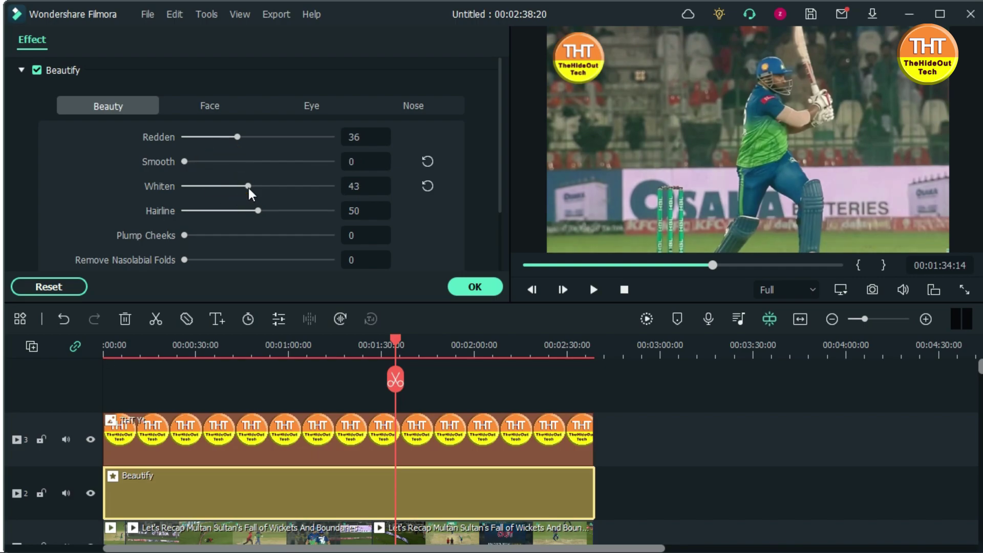
scroll(314, 232, "down", 3)
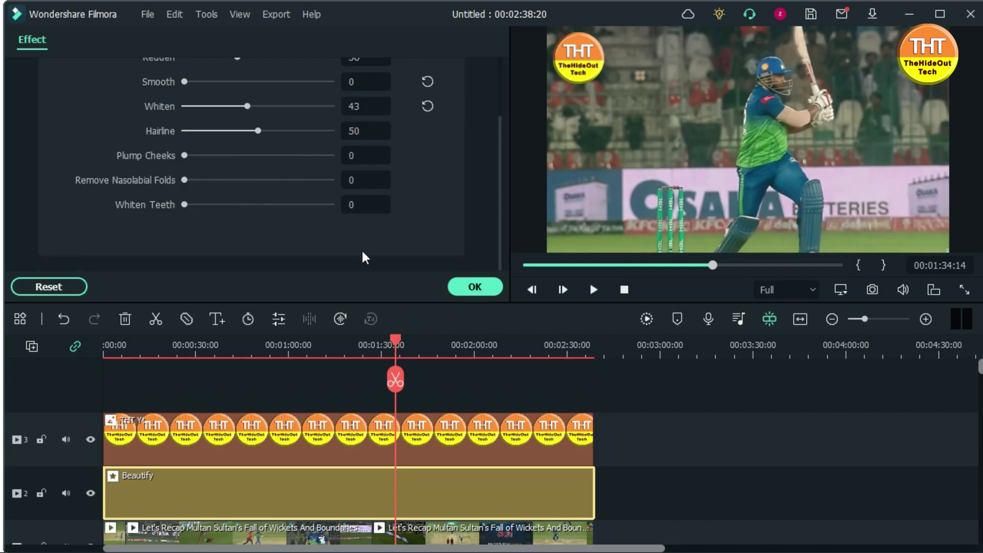
left_click(475, 287)
scroll(587, 431, "down", 2)
scroll(588, 430, "up", 2)
scroll(605, 416, "down", 4)
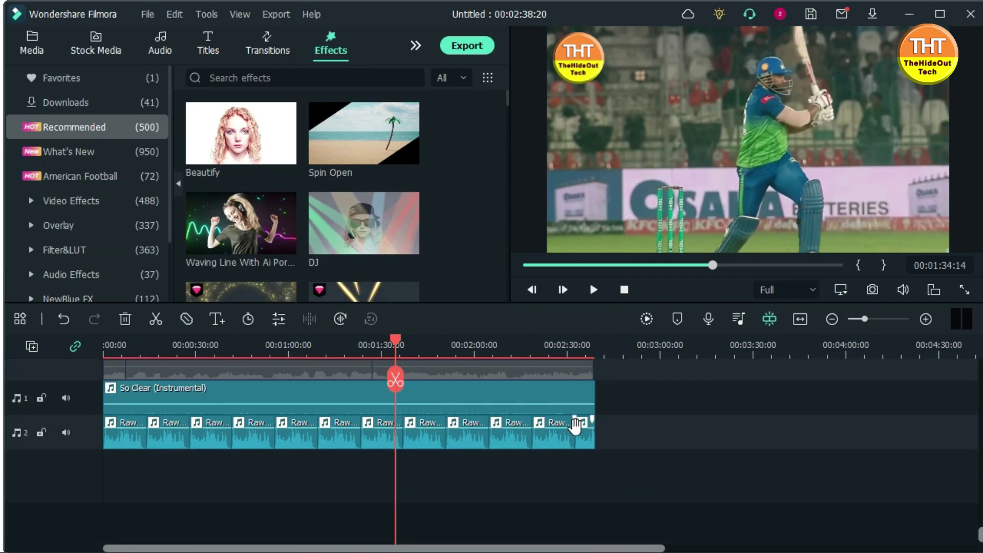
scroll(489, 465, "up", 4)
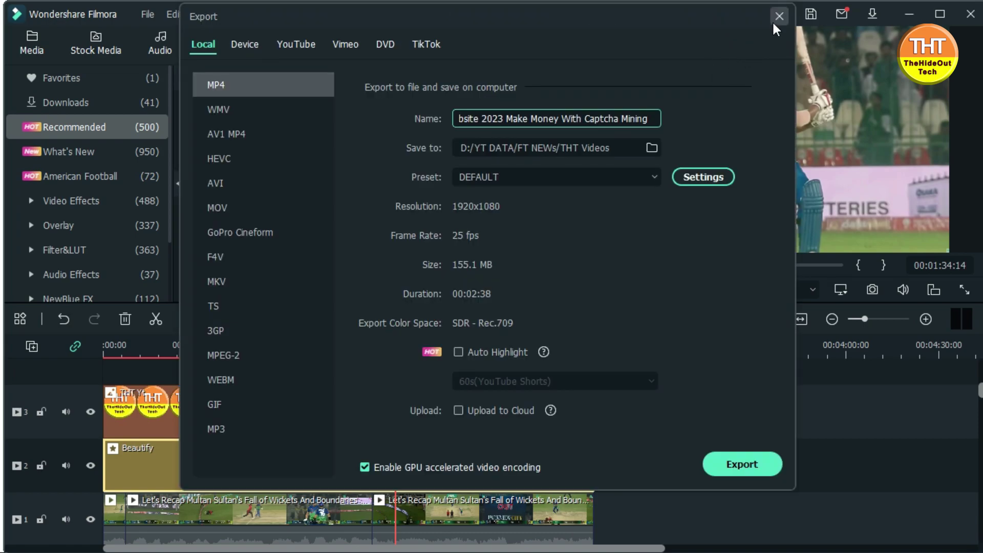
left_click(777, 14)
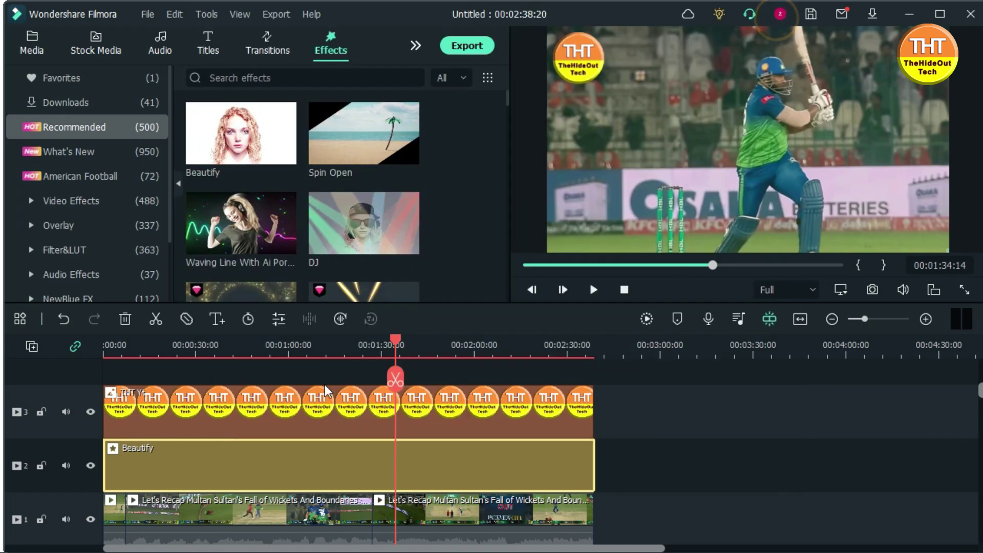
scroll(322, 376, "down", 4)
scroll(351, 489, "up", 4)
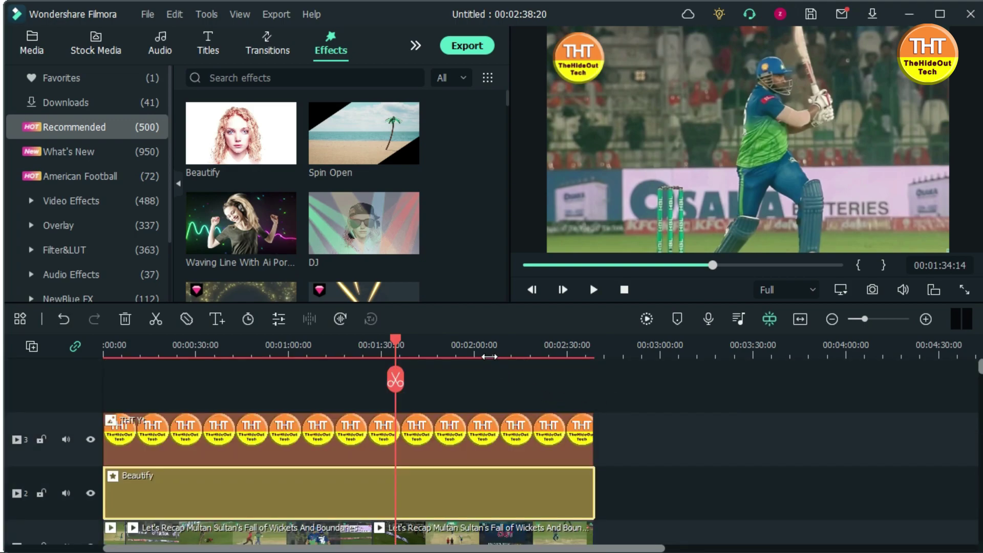
Split the logo, Beautify, music and third Rawalpindi audio clips at 00:00:31:07
scroll(485, 381, "down", 5)
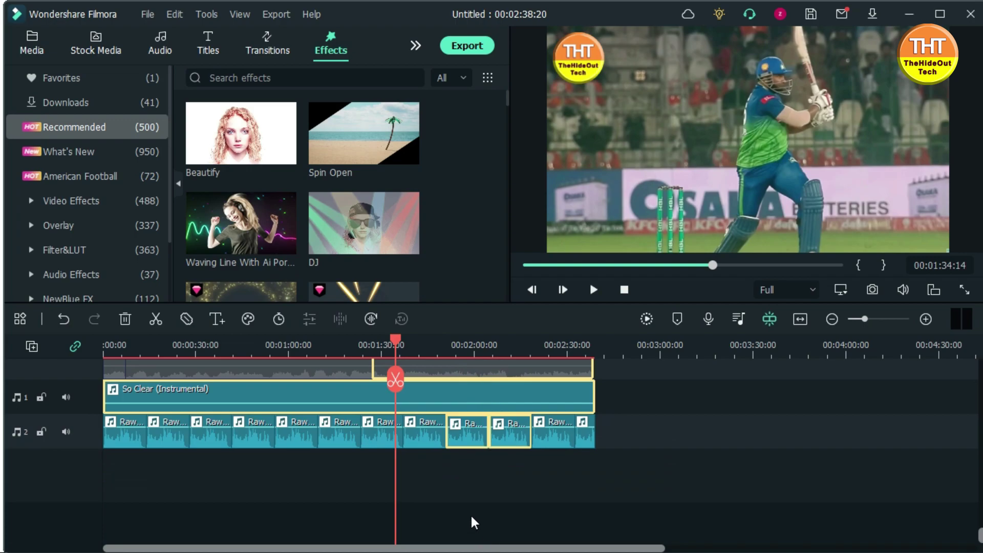
left_click_drag(397, 382, 201, 383)
scroll(207, 407, "up", 2)
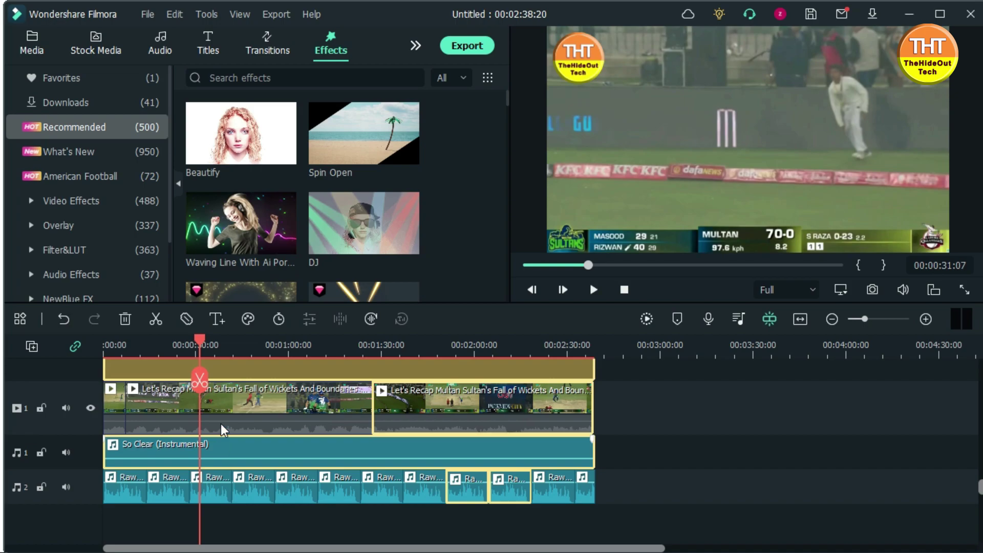
left_click(154, 318)
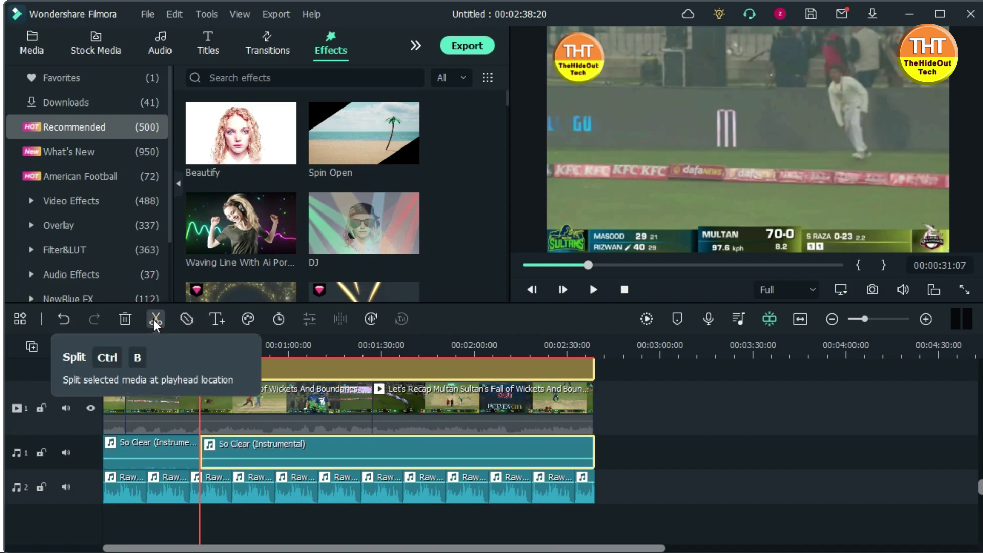
scroll(232, 414, "up", 3)
scroll(239, 414, "down", 3)
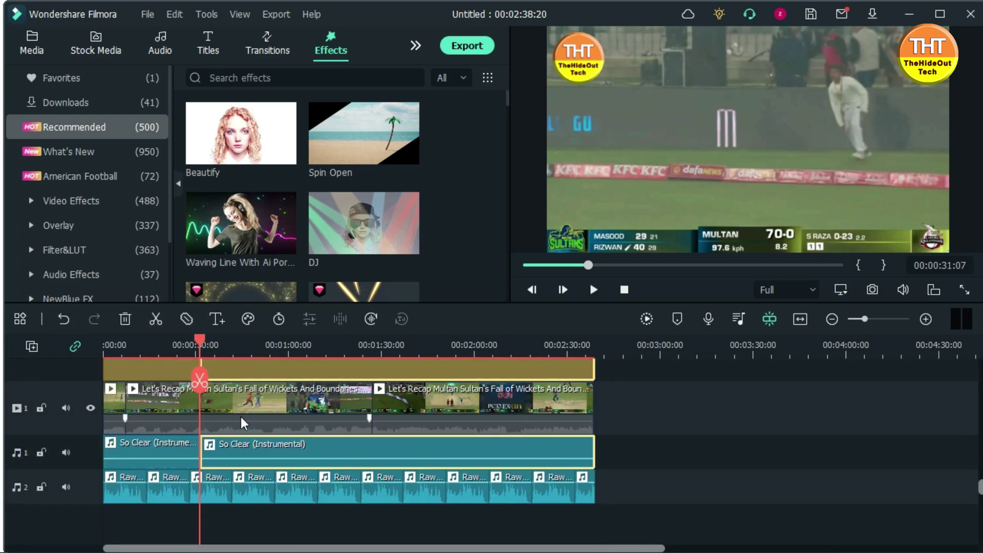
left_click(213, 493)
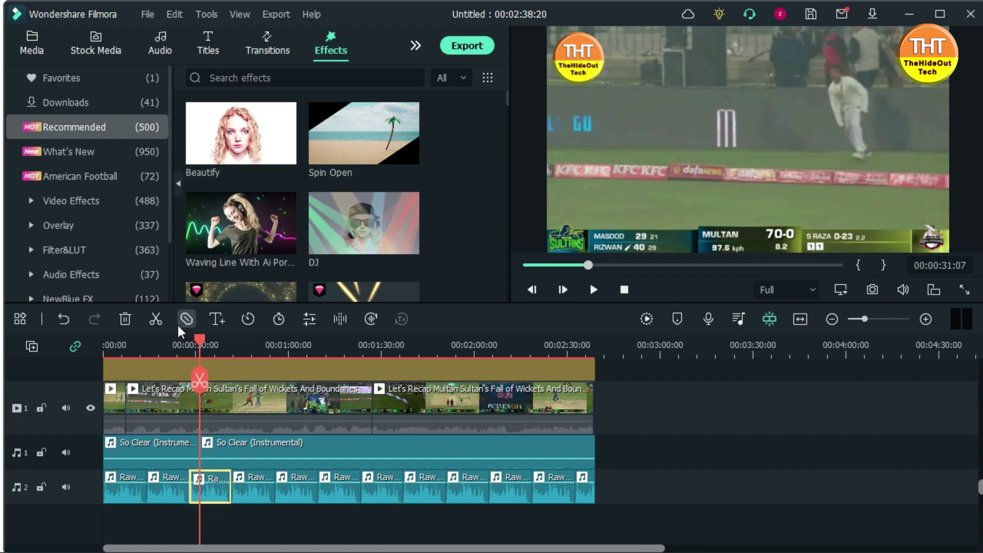
Try to delete all clips after 00:00:31:07 across the tracks
left_click_drag(220, 517, 677, 401)
key("Delete")
scroll(349, 383, "down", 3)
scroll(349, 383, "up", 1)
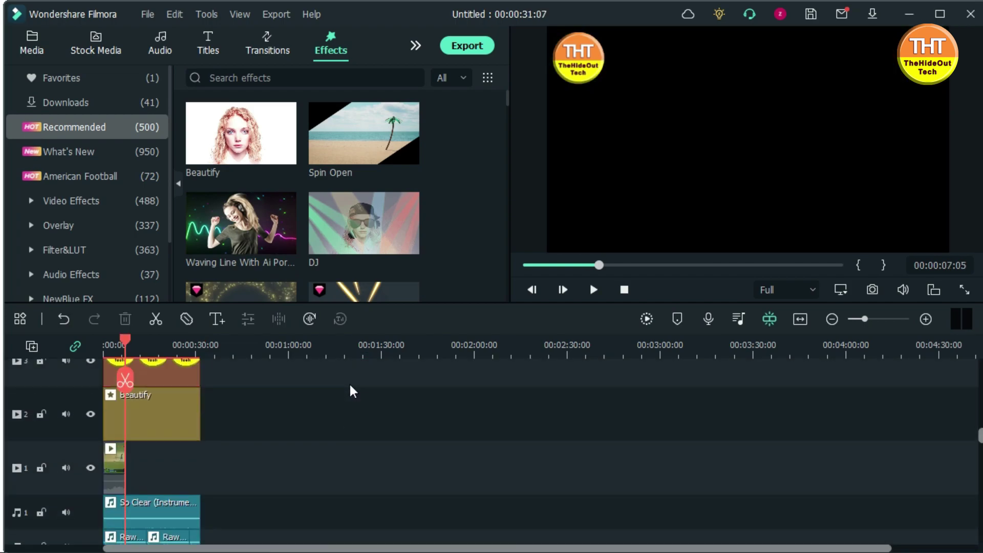
key("ctrl+z")
Split the recap video at about 31 seconds and delete everything after that point on all tracks
scroll(274, 459, "down", 3)
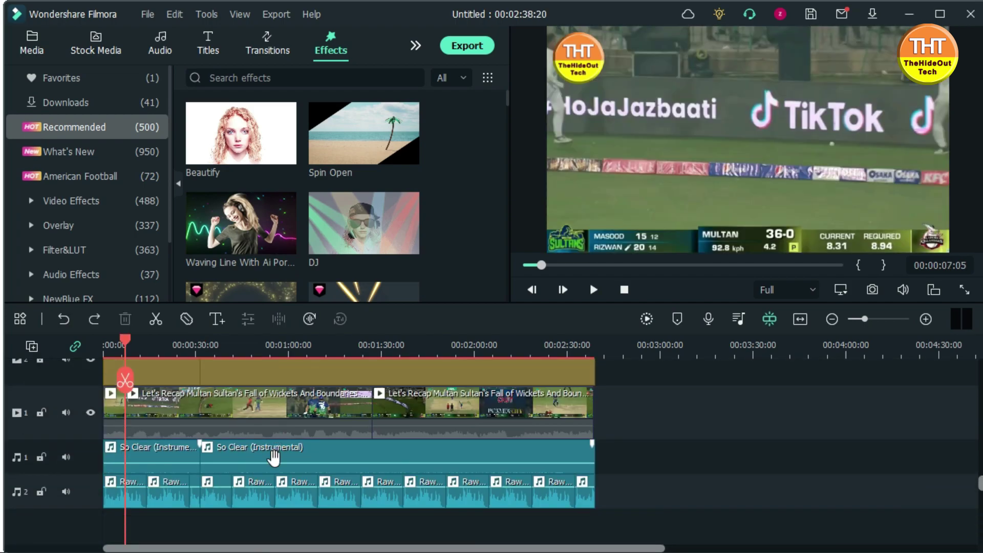
scroll(245, 467, "up", 2)
left_click_drag(133, 388, 200, 392)
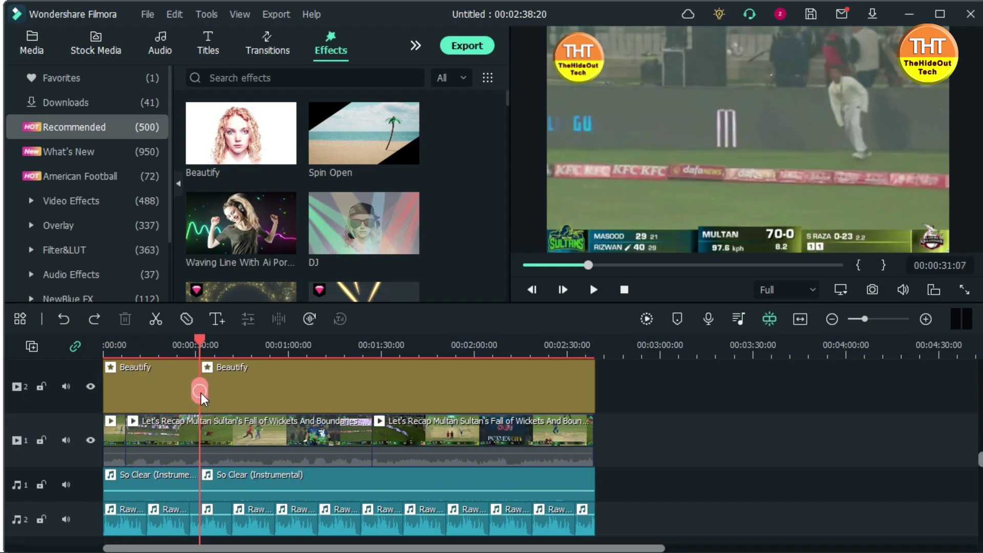
left_click(211, 434)
left_click(155, 318)
left_click_drag(222, 494, 597, 360)
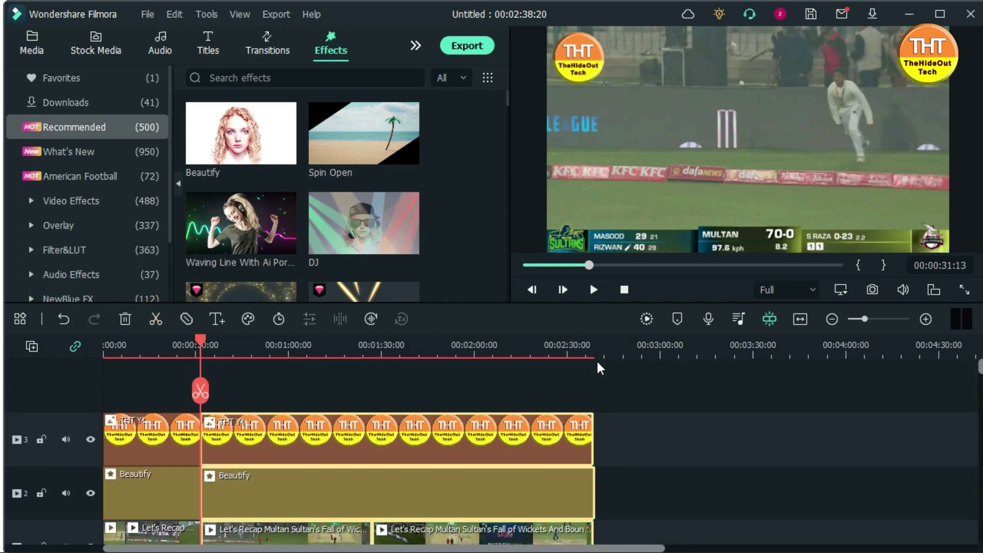
key("Delete")
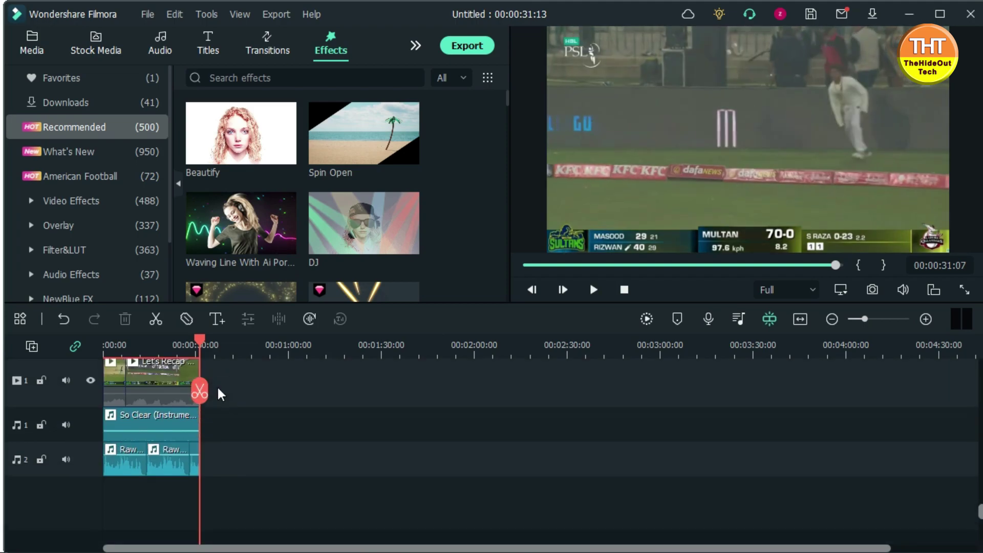
Start a local MP4 export and replace the output name with psl 8
left_click(480, 52)
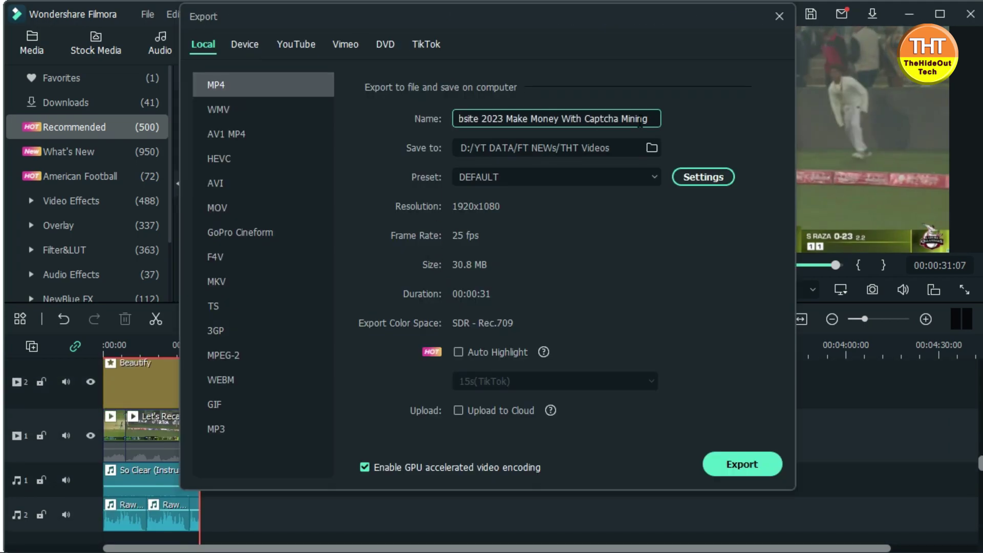
key("ctrl+a")
key("BackSpace")
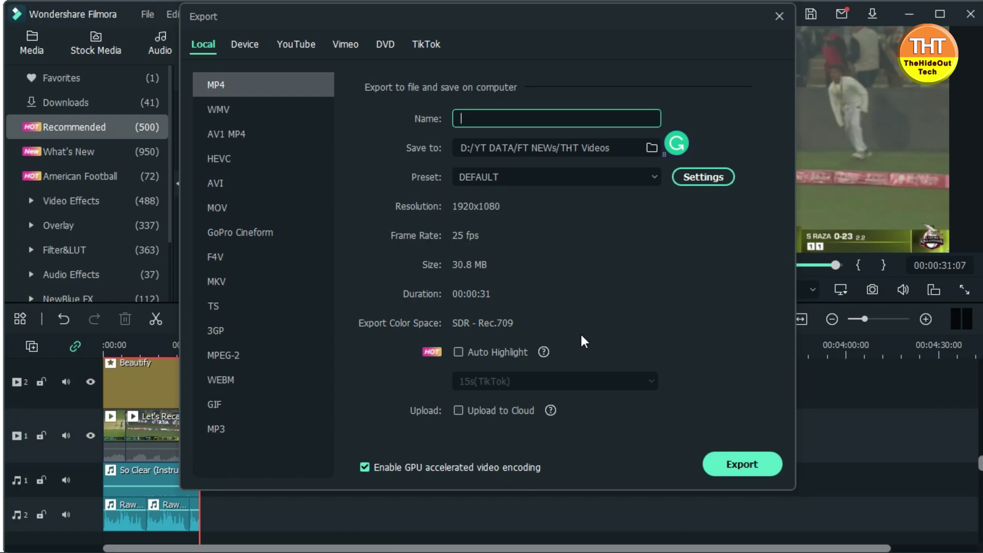
left_click(541, 17)
left_click_drag(609, 128, 557, 104)
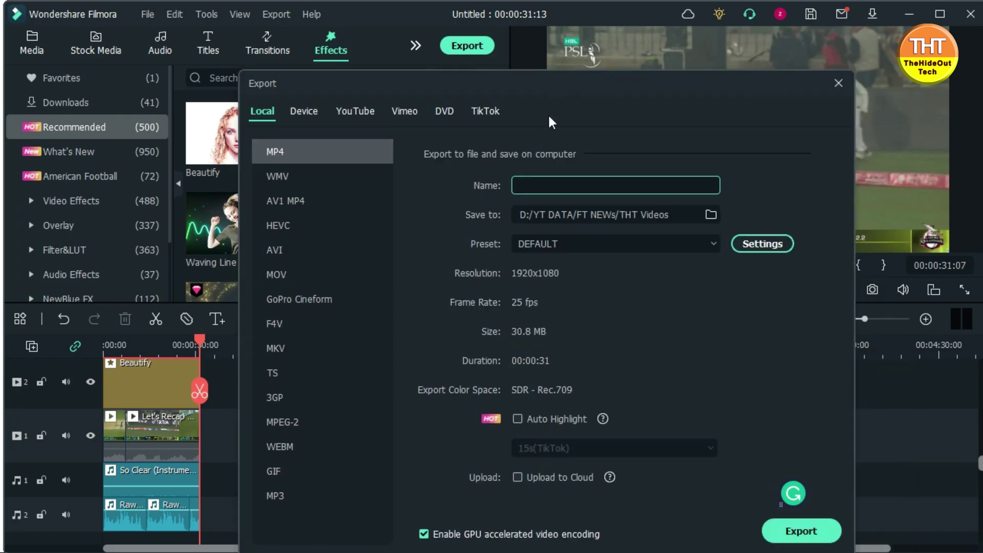
type("psl 8")
left_click(656, 236)
left_click(657, 236)
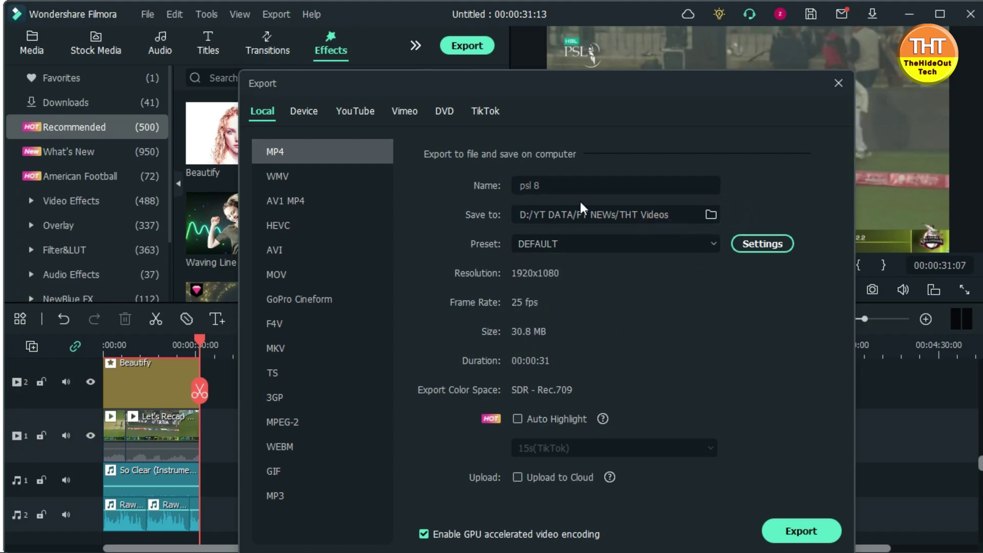
left_click_drag(541, 90, 540, 28)
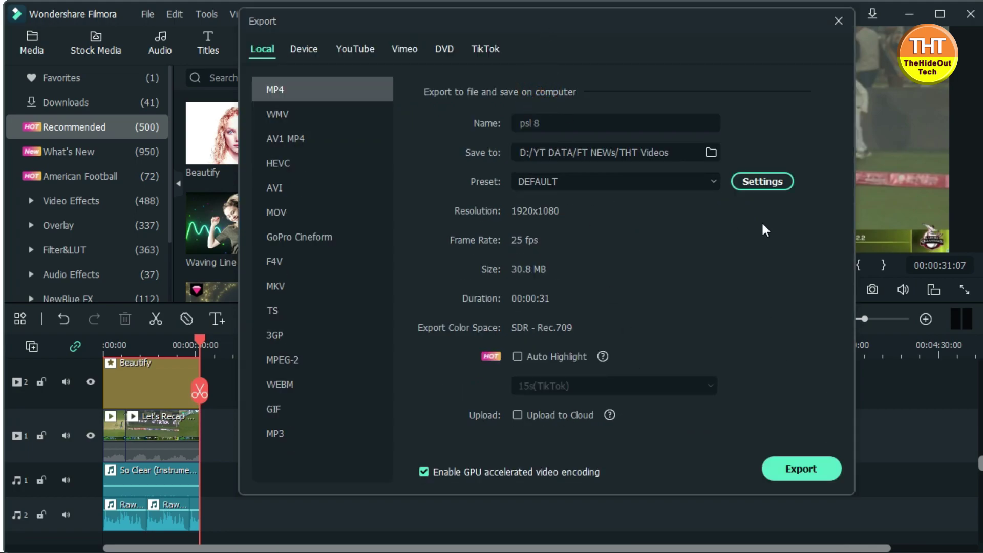
Configure the export with a 30 fps frame rate, 48000 Hz audio sample rate and 320 kbps audio bit rate
left_click(767, 181)
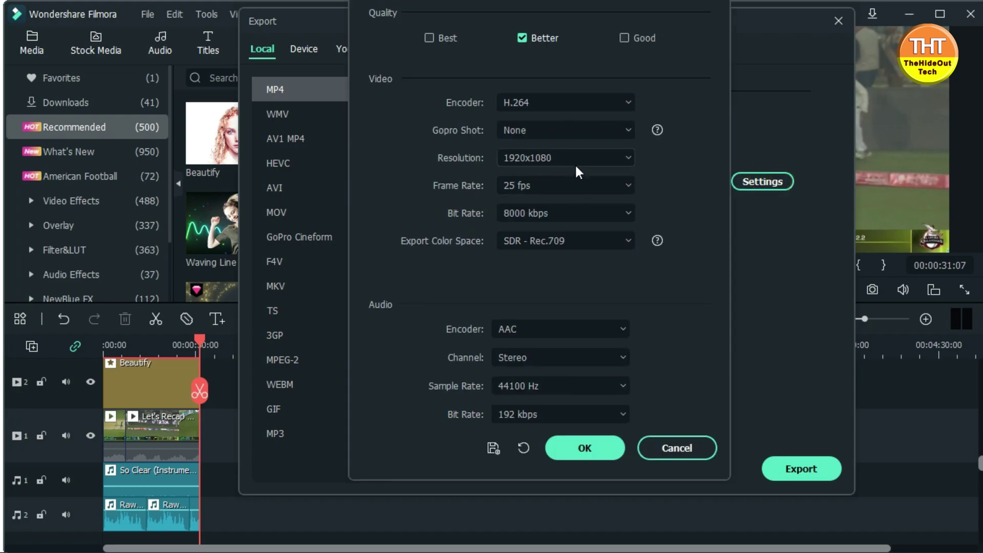
left_click(557, 185)
left_click(531, 334)
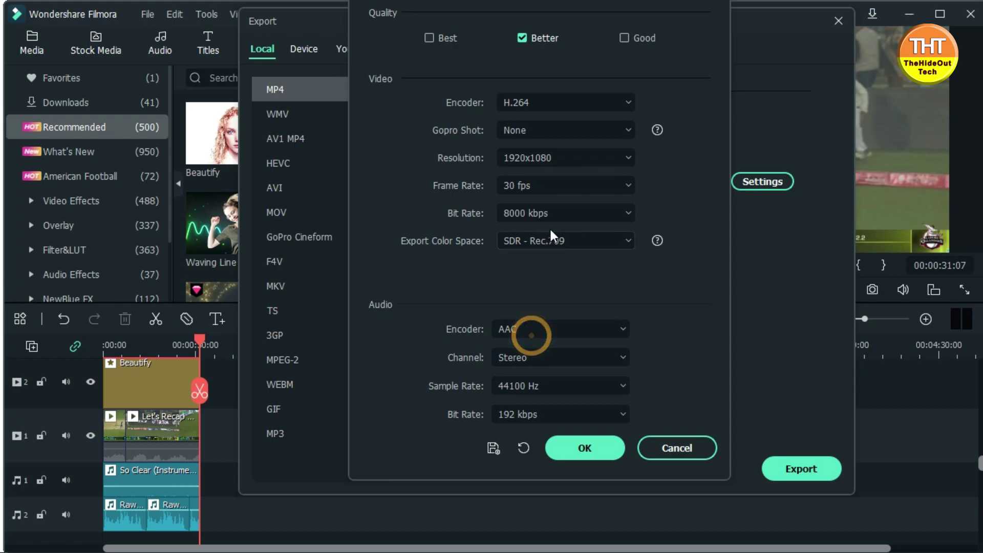
left_click(517, 386)
left_click(514, 434)
left_click(531, 412)
left_click(545, 542)
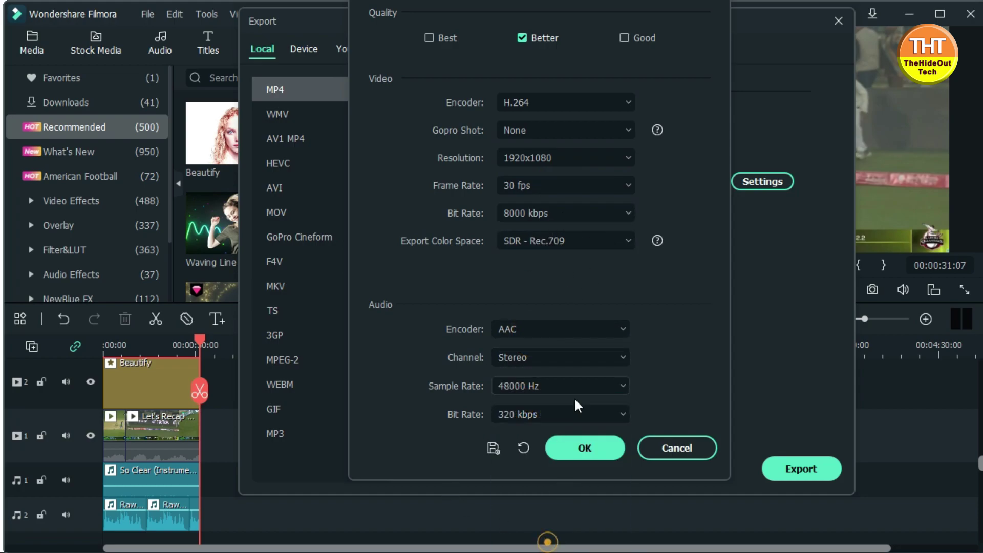
left_click(586, 449)
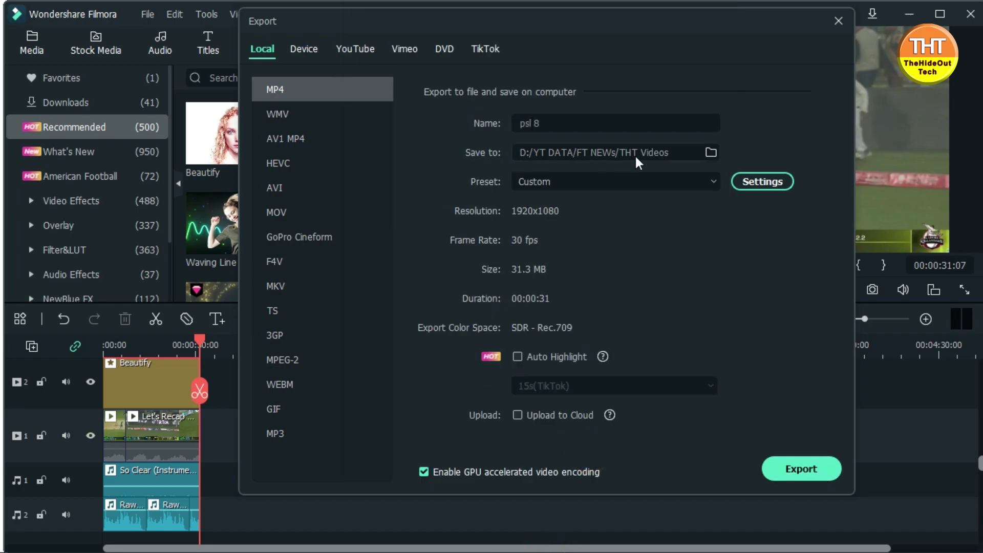
Set the export destination to the Desktop folder and export the video
left_click(715, 151)
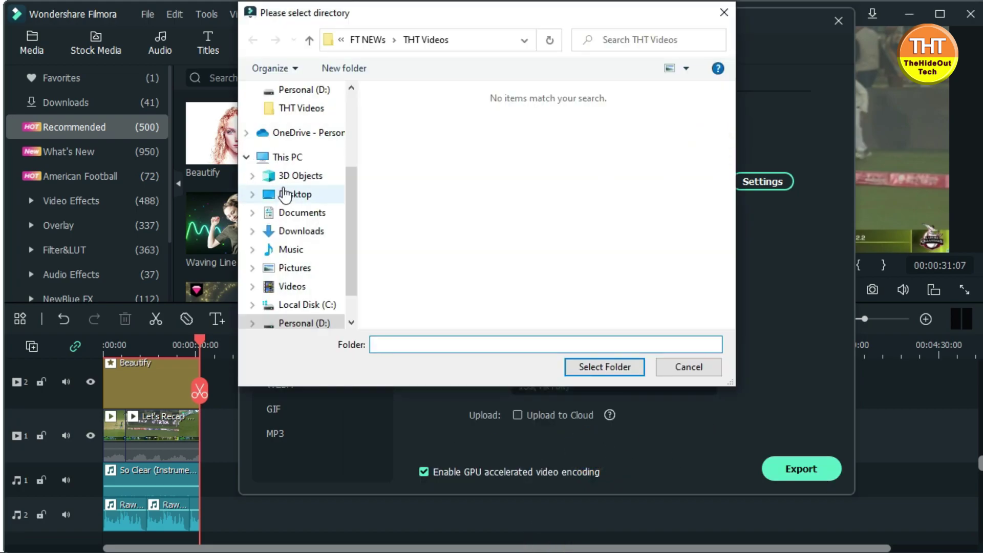
left_click(287, 193)
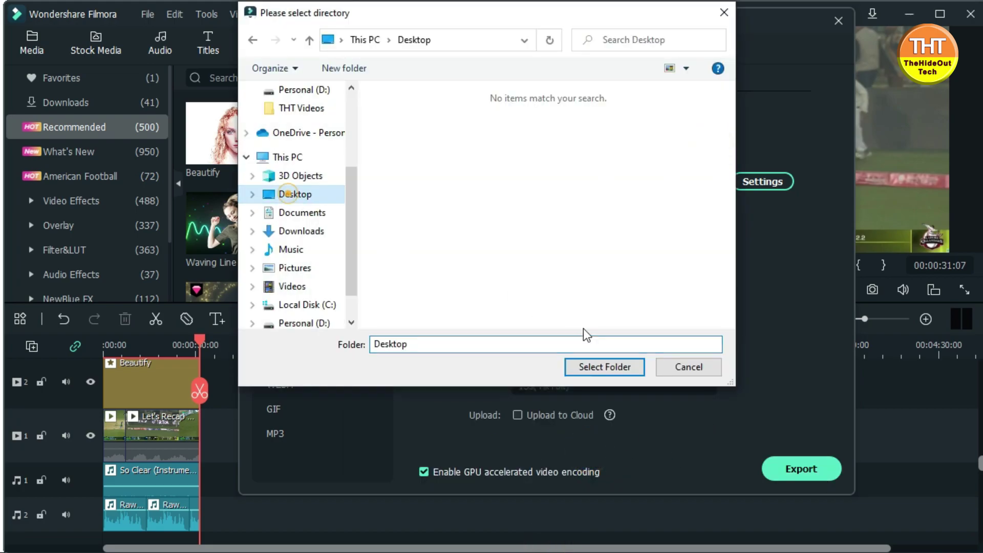
left_click(592, 368)
left_click(783, 476)
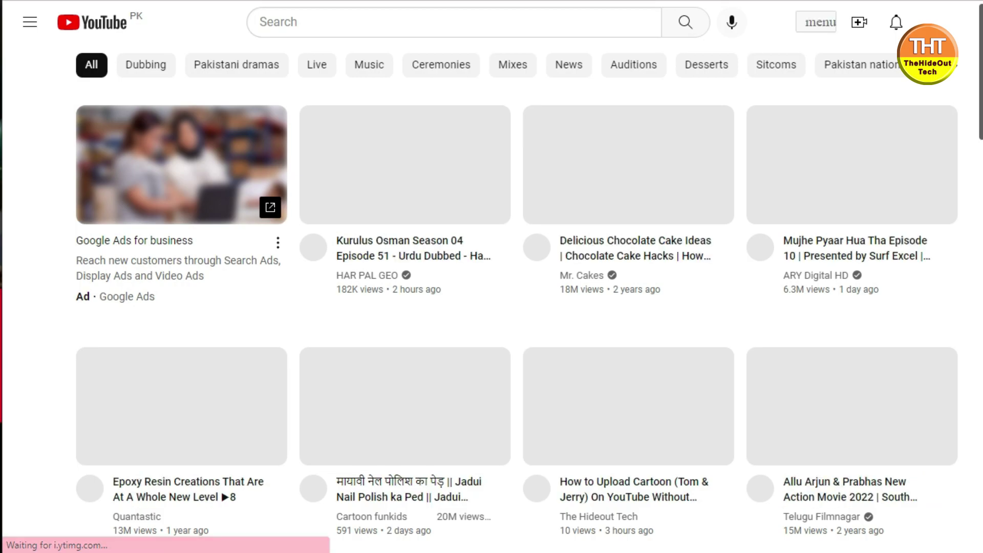
Switch to YouTube in the browser and change to the first channel listed under Other accounts
left_click(940, 22)
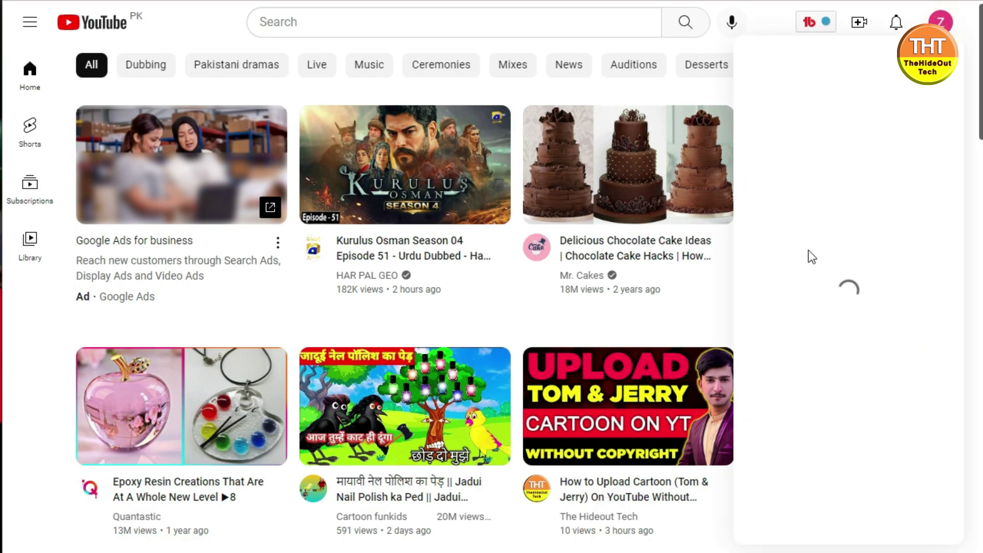
left_click(830, 173)
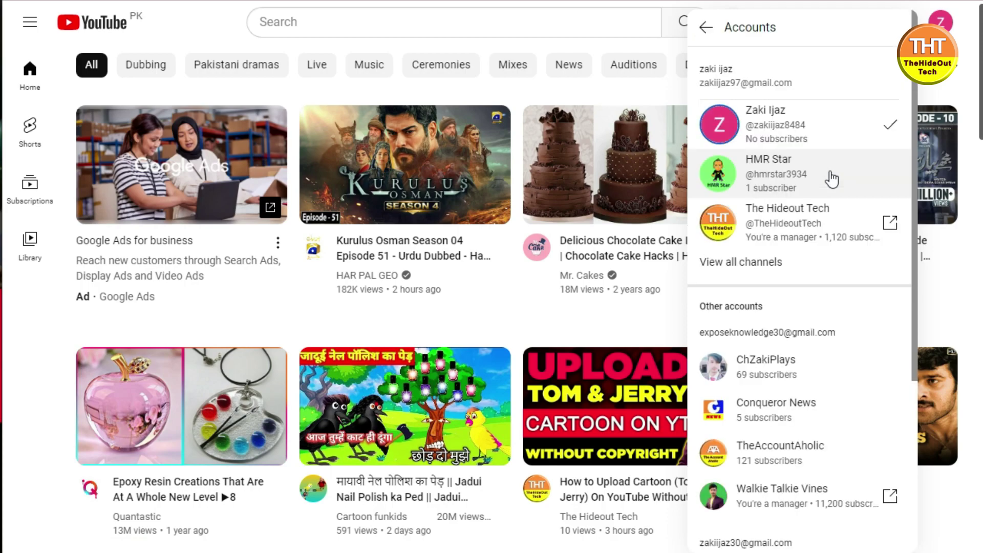
scroll(805, 374, "down", 4)
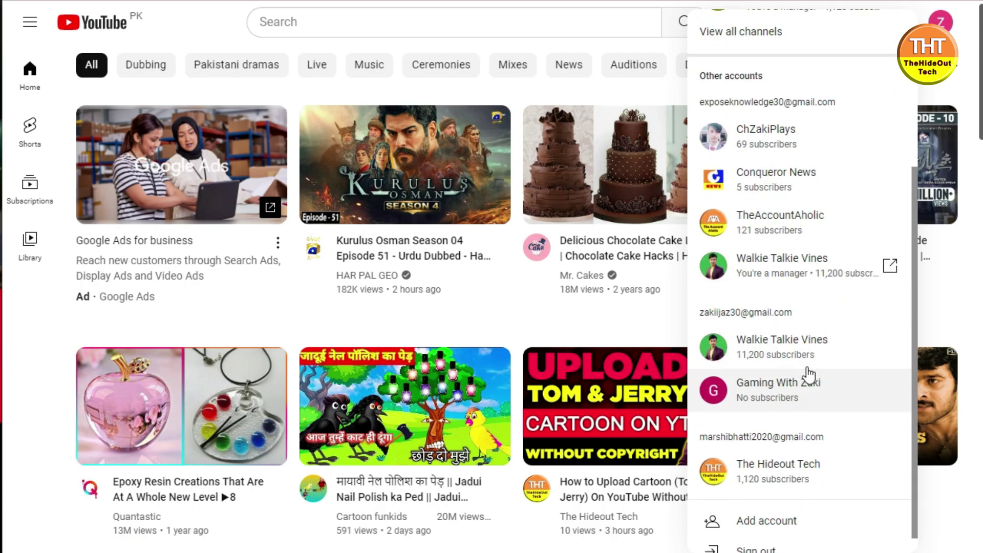
left_click(807, 146)
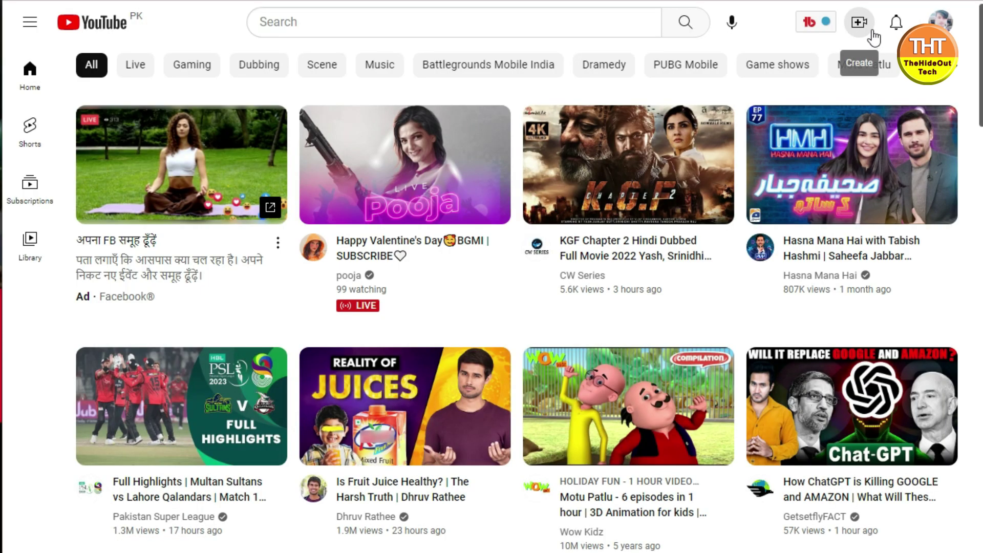
Start a new video upload and add the exported psl 8.mp4 file to it
left_click(872, 32)
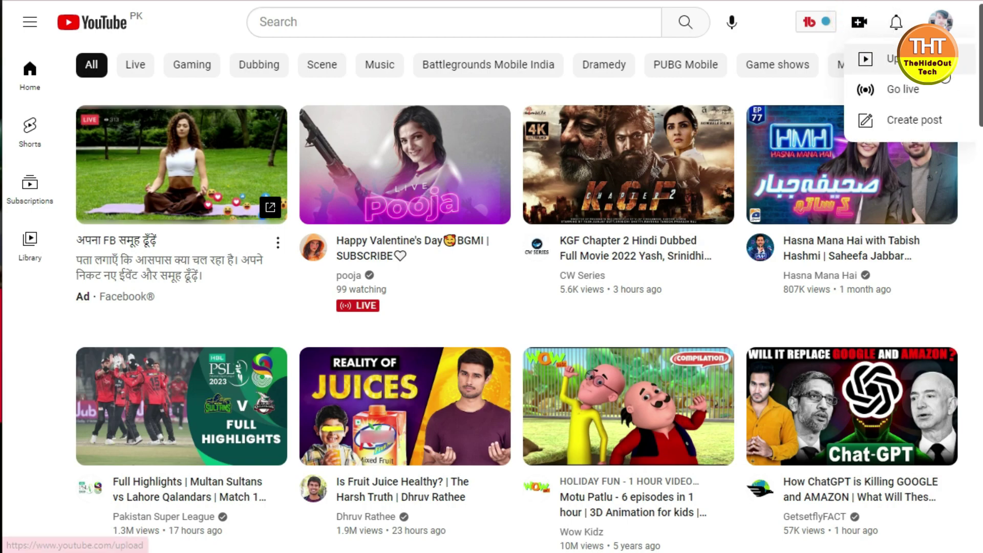
left_click(893, 58)
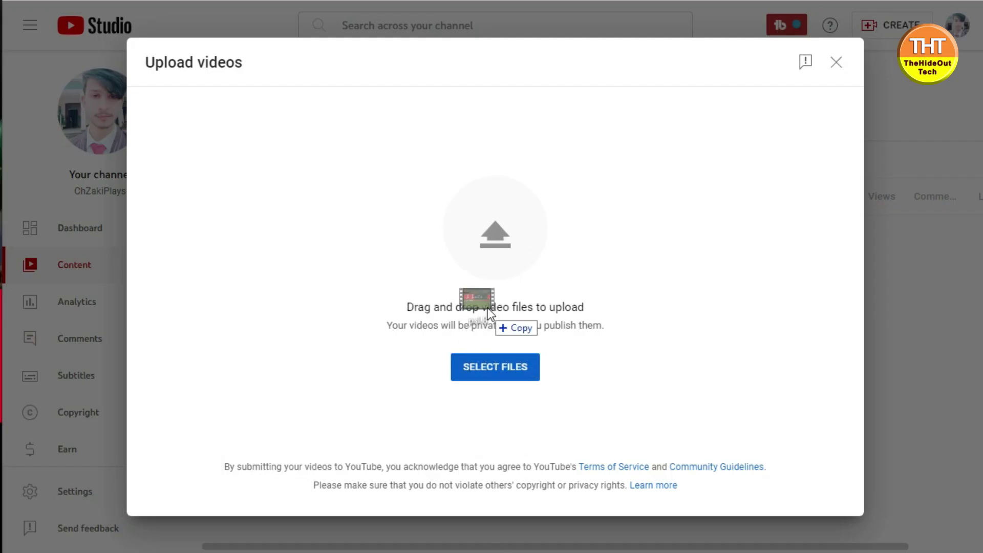
left_click_drag(488, 308, 499, 307)
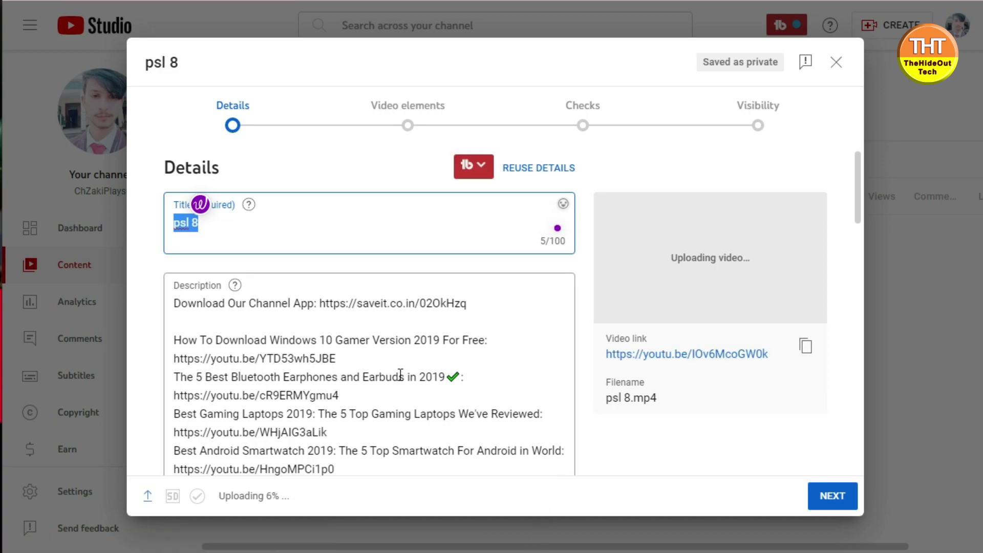
Clear all the prefilled text from the video's description
left_click(403, 348)
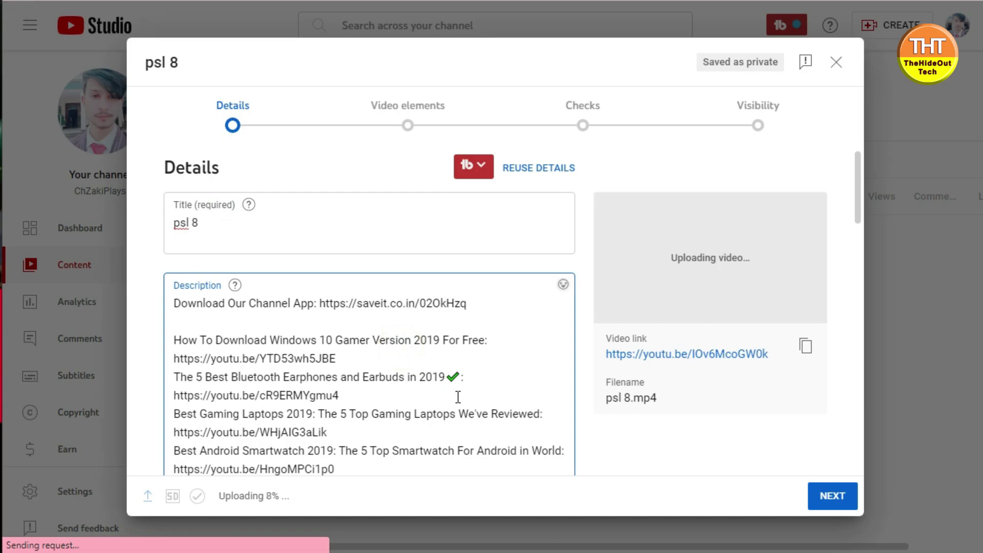
scroll(457, 399, "down", 5)
key("ctrl+a")
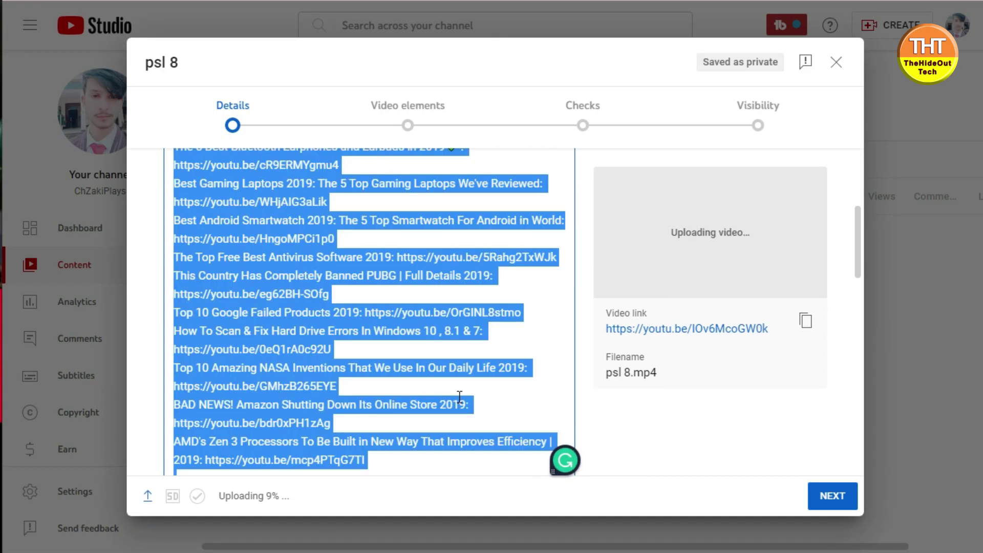
scroll(460, 398, "down", 4)
key("BackSpace")
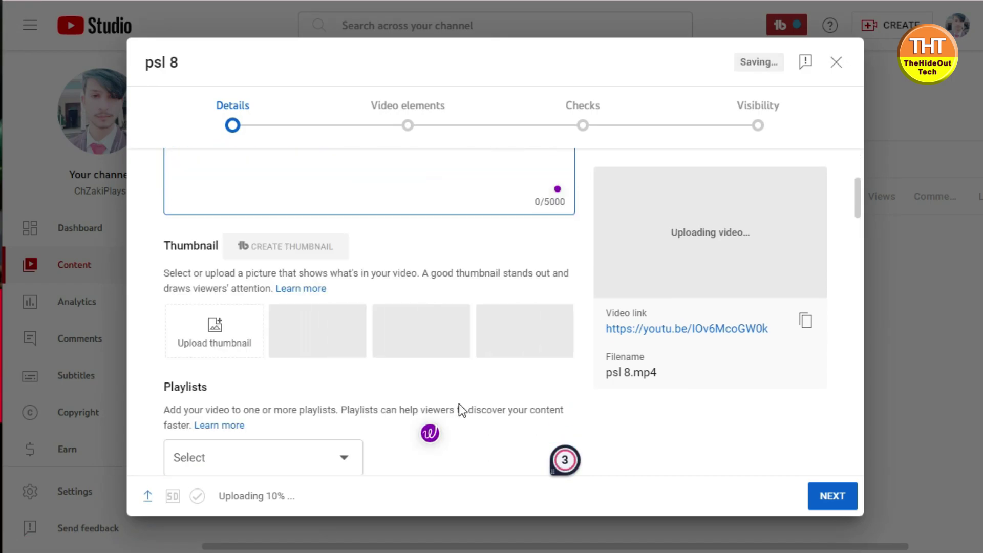
Replace the video title with "Muhamad Rizwan out by Shaheen Shah Afridi", applying the suggested capitalization of Rizwan
scroll(323, 235, "up", 5)
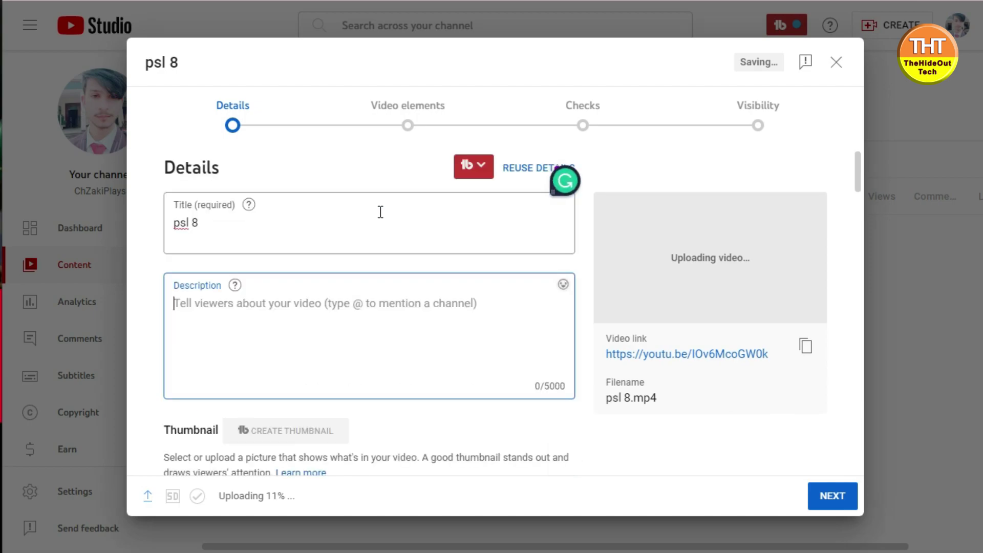
left_click(252, 222)
left_click_drag(211, 222, 131, 222)
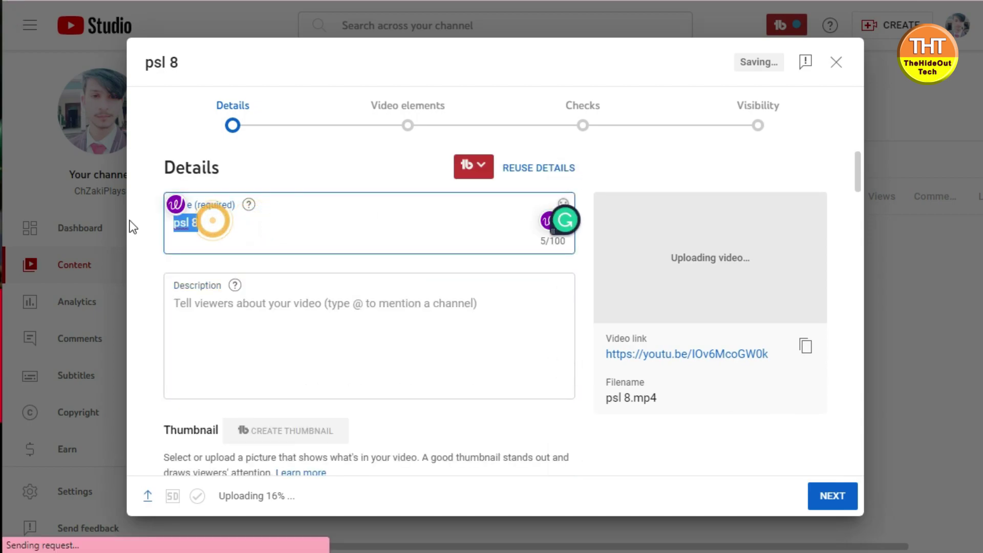
key("BackSpace")
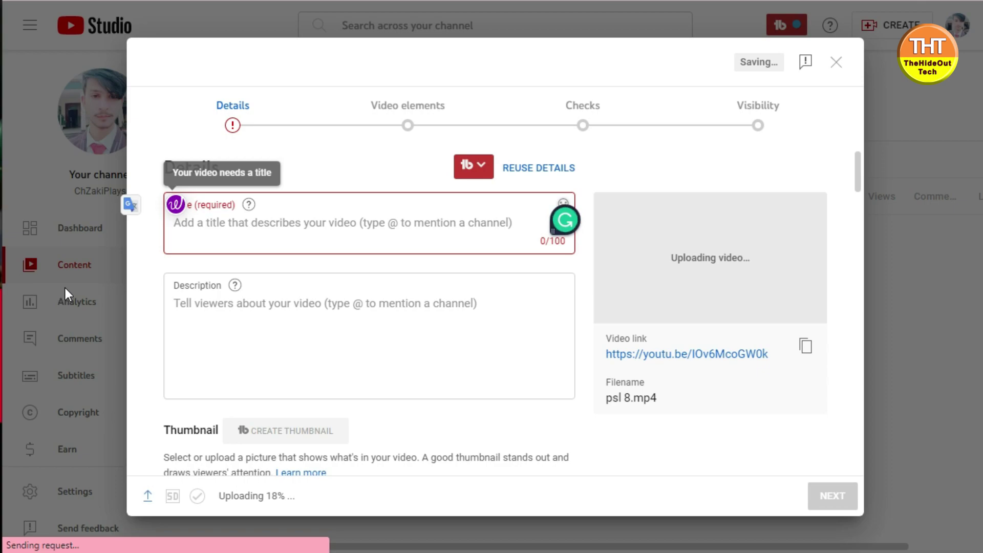
type("M")
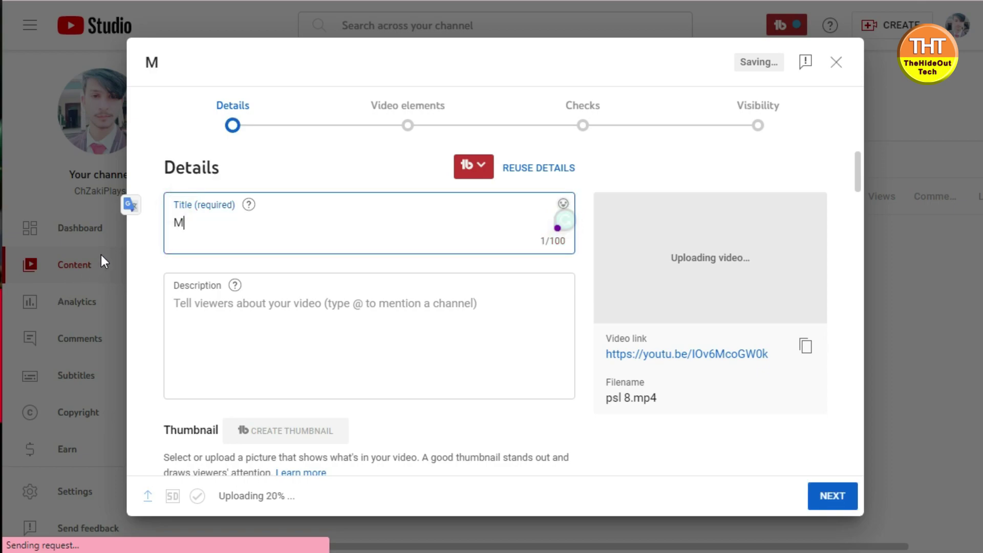
type("uhamad ")
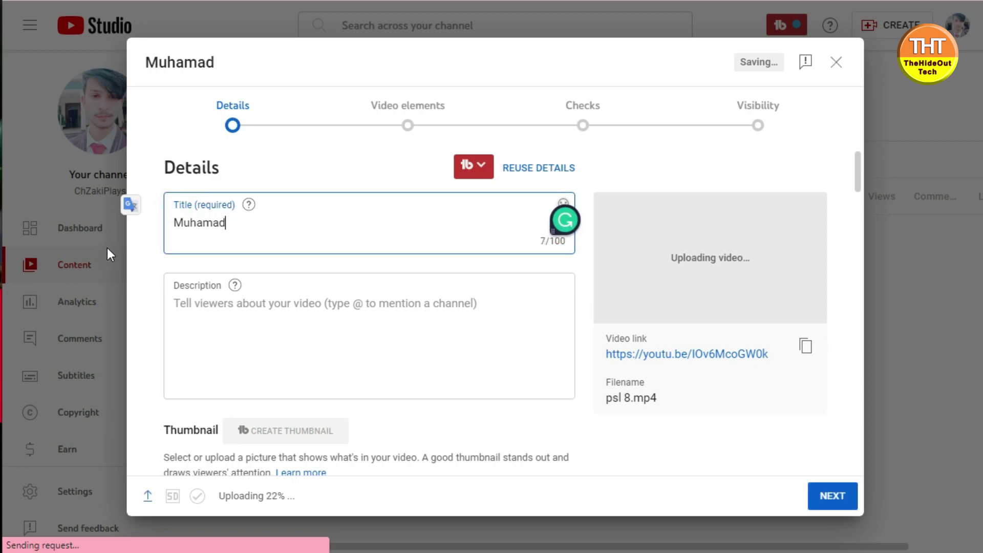
type("ri")
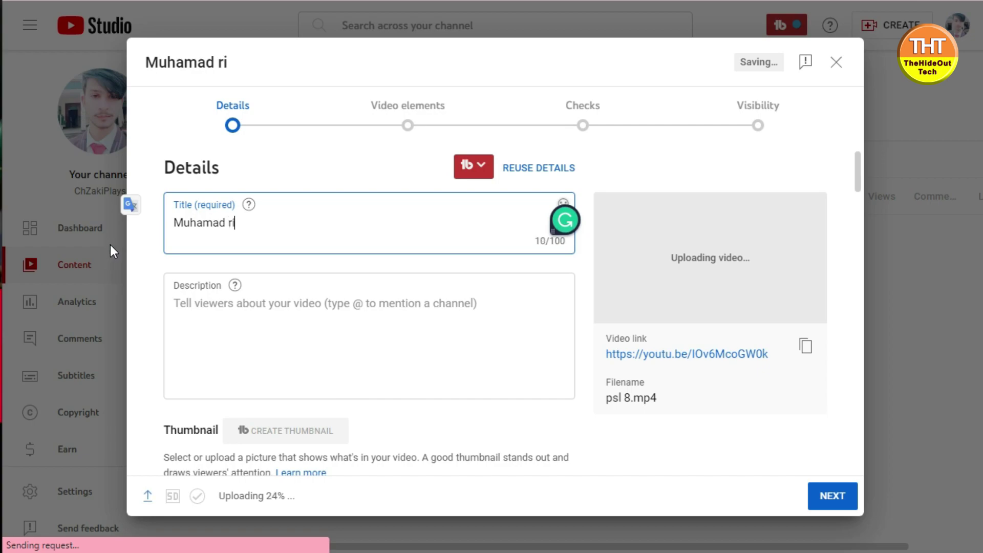
type("zwan o")
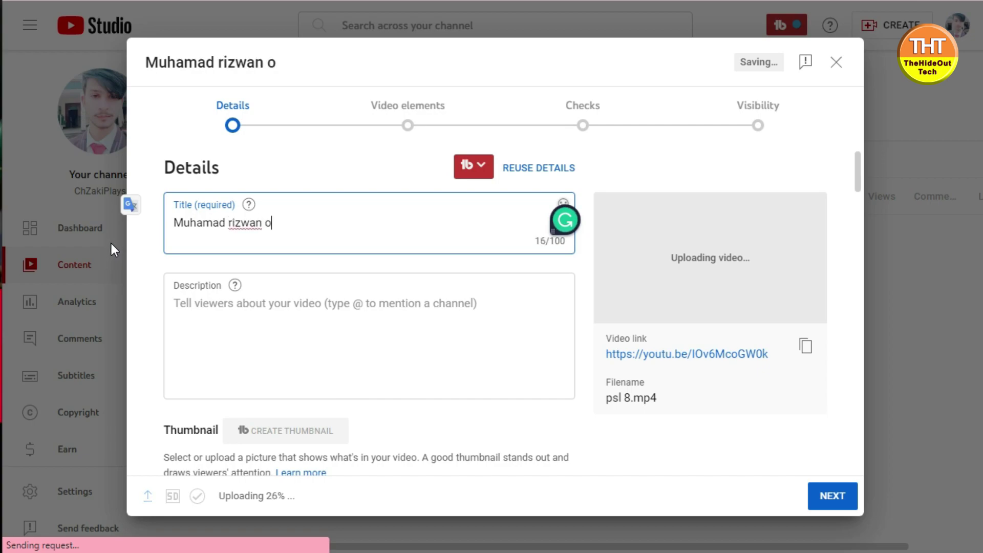
type("u")
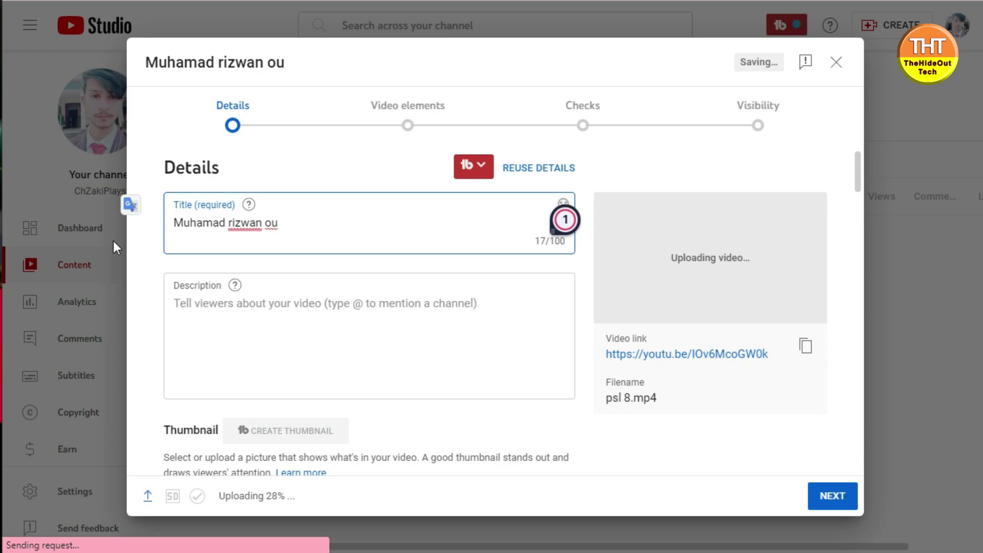
type("t by s")
key("BackSpace")
type("Sha")
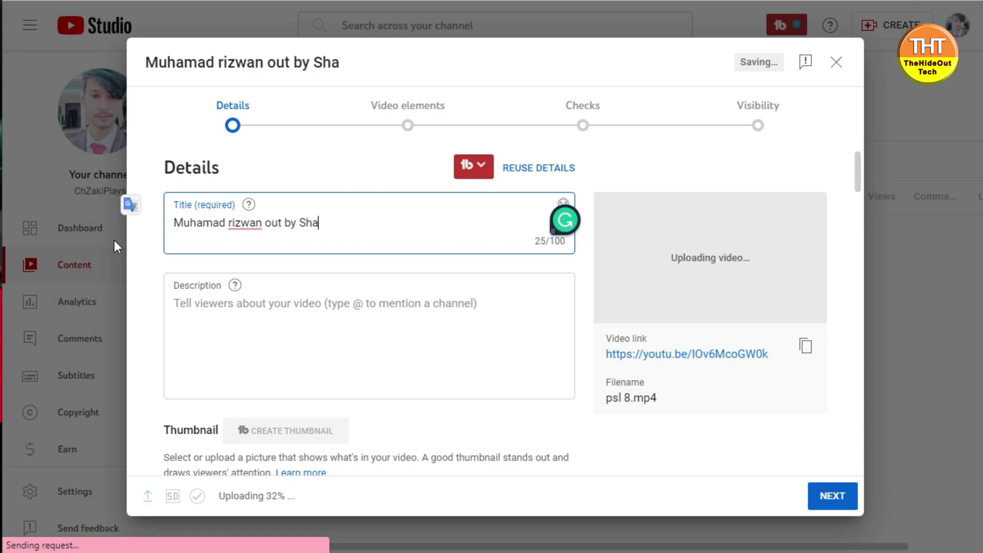
type("heen Shah ")
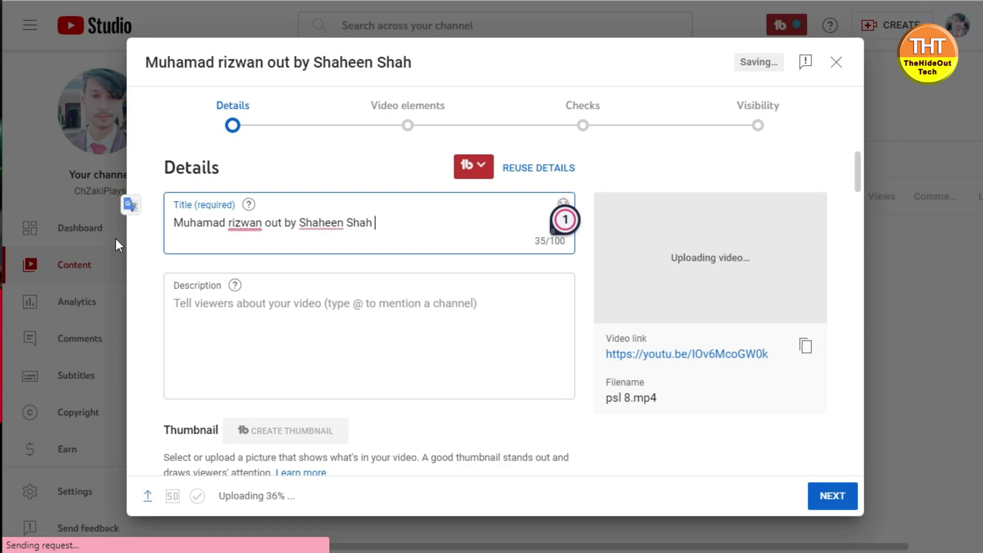
type("Afridi")
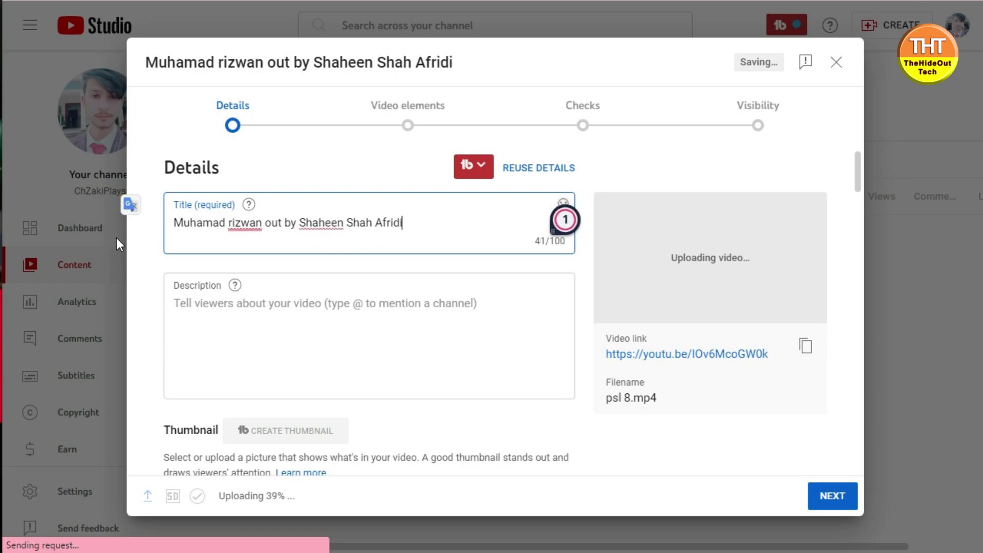
mouse_move(240, 218)
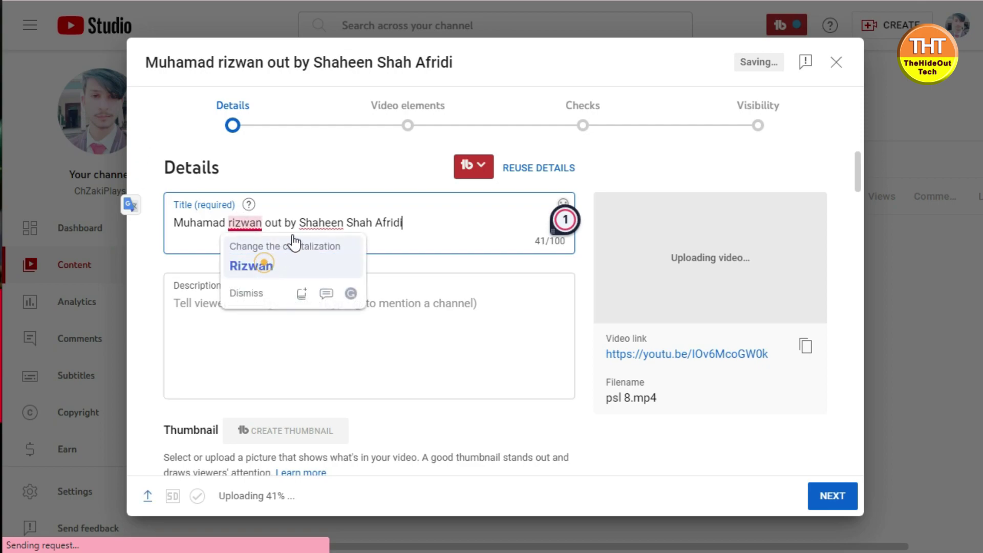
left_click(261, 260)
left_click(330, 224)
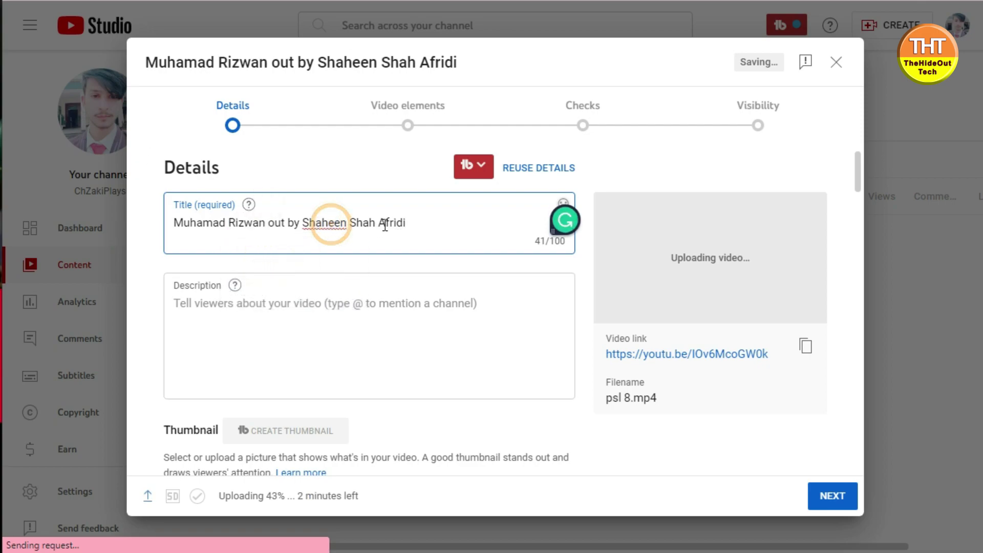
Append "| PSL 8" to the end of the video title
left_click(409, 227)
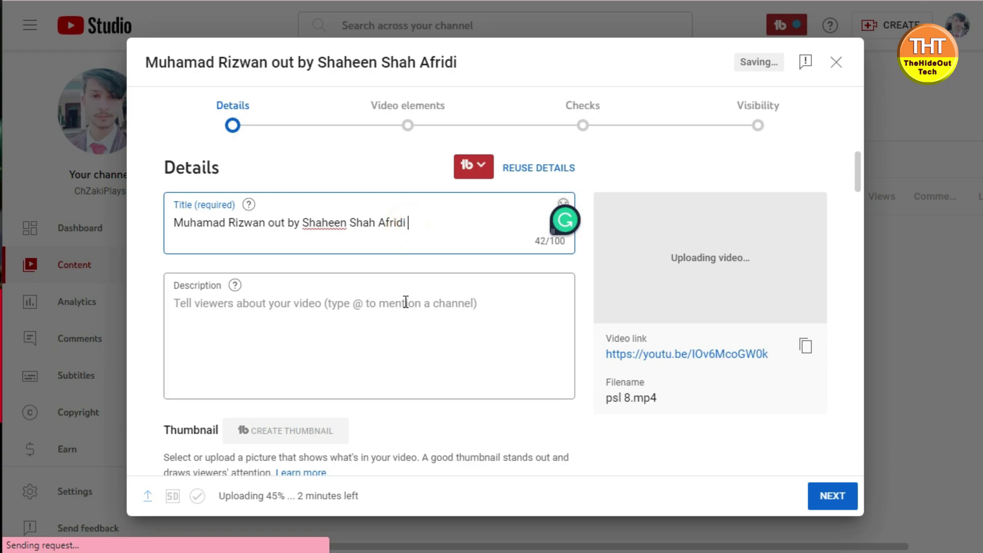
type("| Psl")
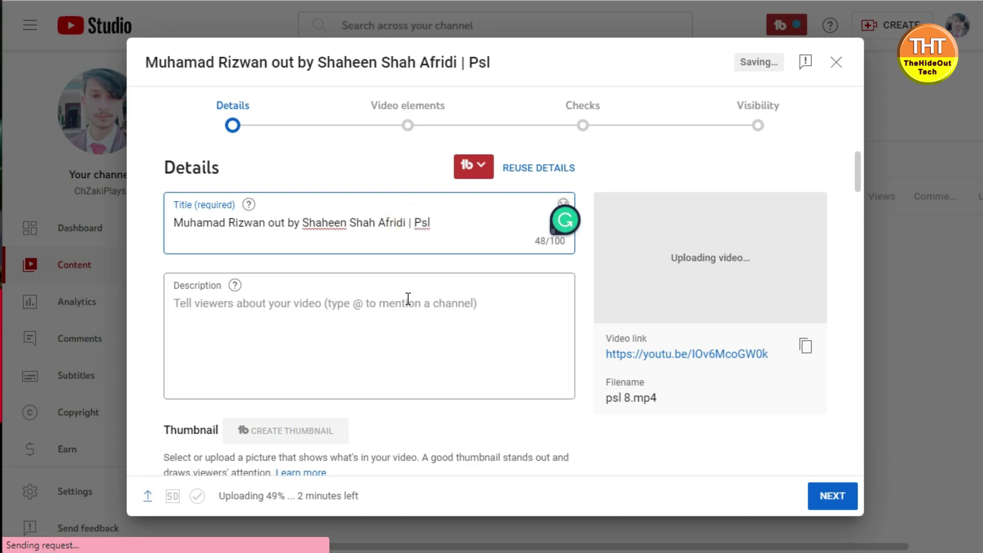
key("BackSpace")
key("BackSpace")
key("BackSpace")
type("SL 8 ")
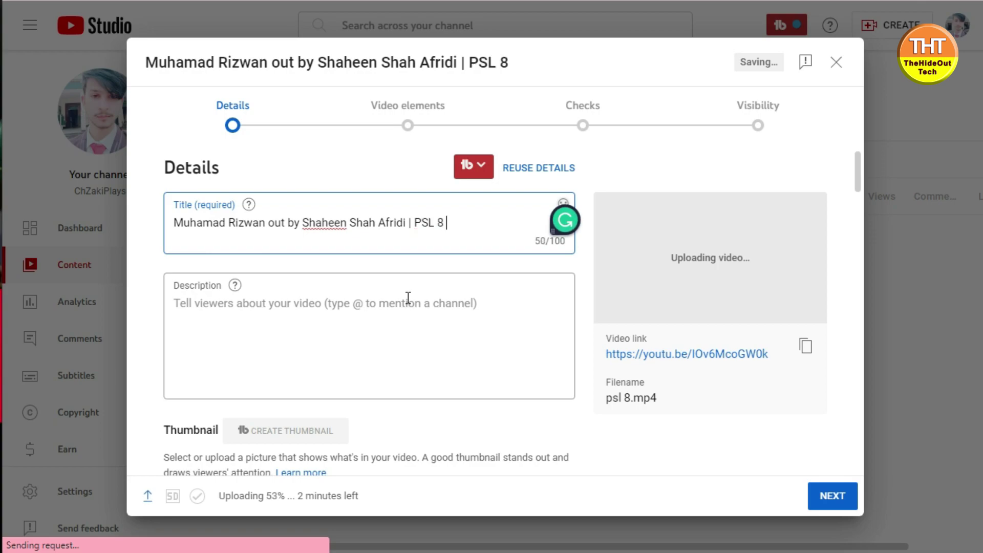
Add the word "Highlight" after PSL 8 in the title, correcting its spelling to the singular form
type("Hilight")
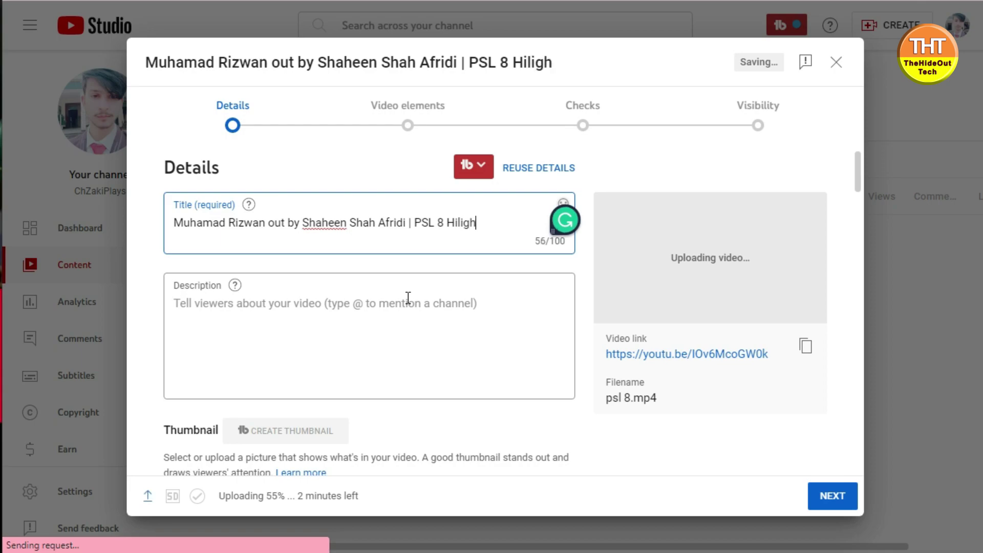
left_click(461, 222)
left_click(484, 223)
type("s")
left_click(466, 221)
left_click(481, 223)
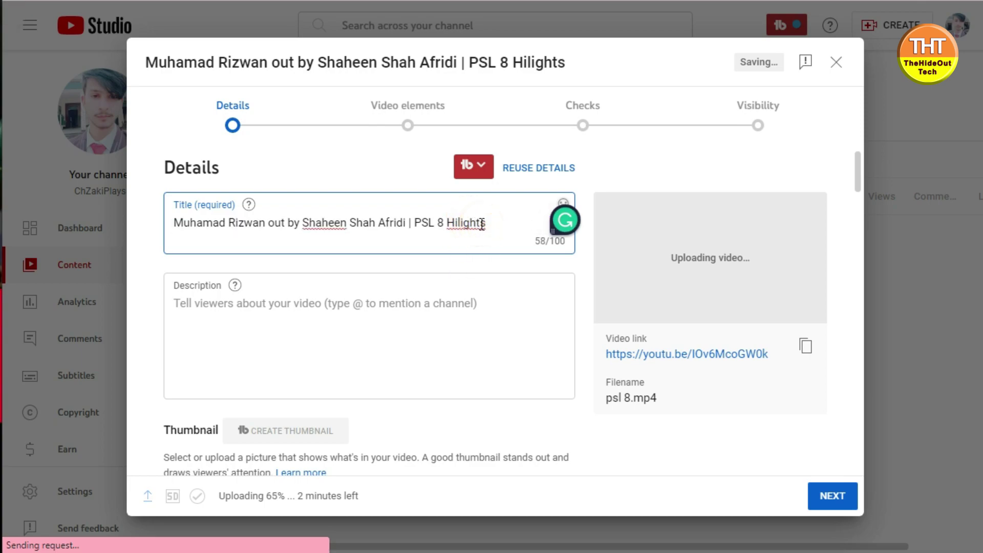
left_click(457, 221)
type("gh")
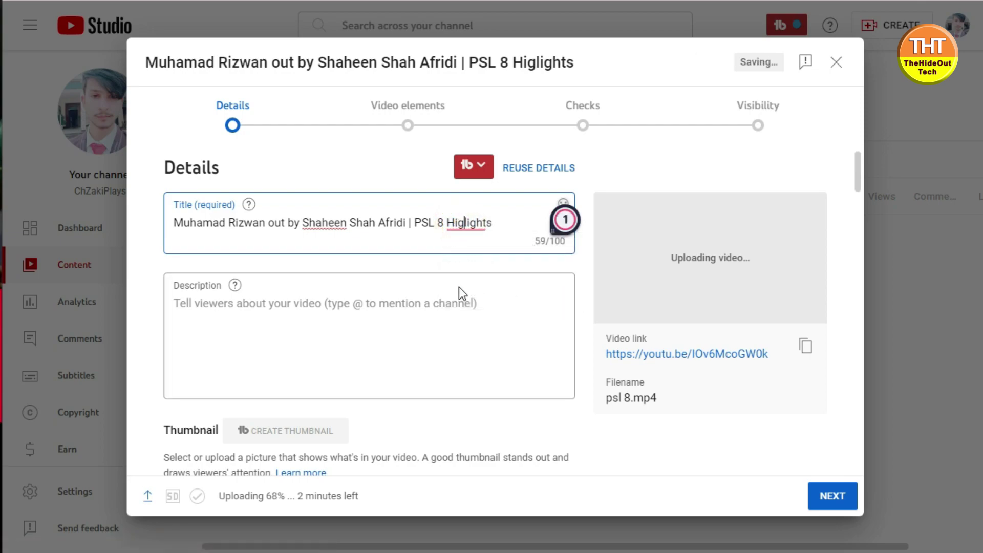
left_click(495, 221)
key("BackSpace")
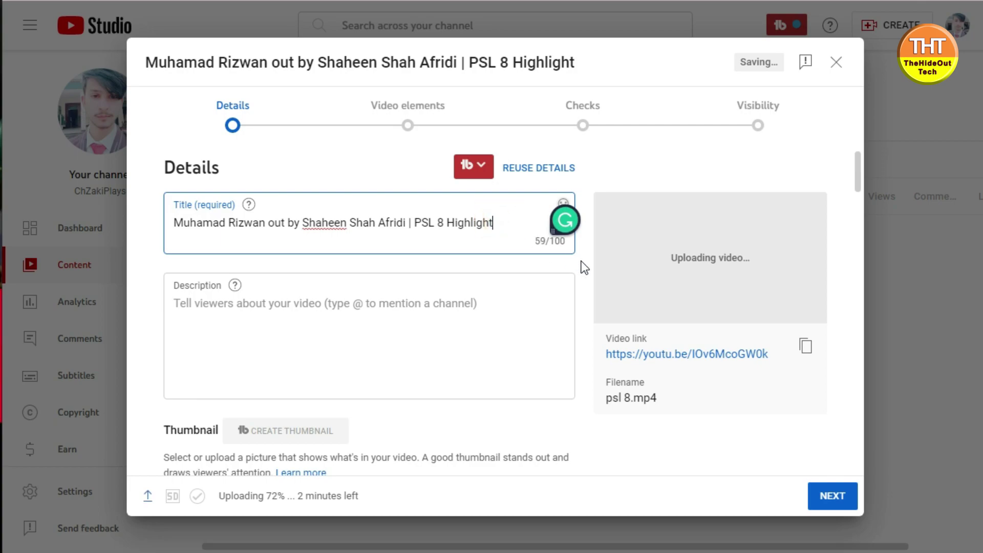
Copy the full video title into the description as its first line and start a new line below it
key("ctrl+a")
key("ctrl+c")
left_click(344, 305)
key("ctrl+v")
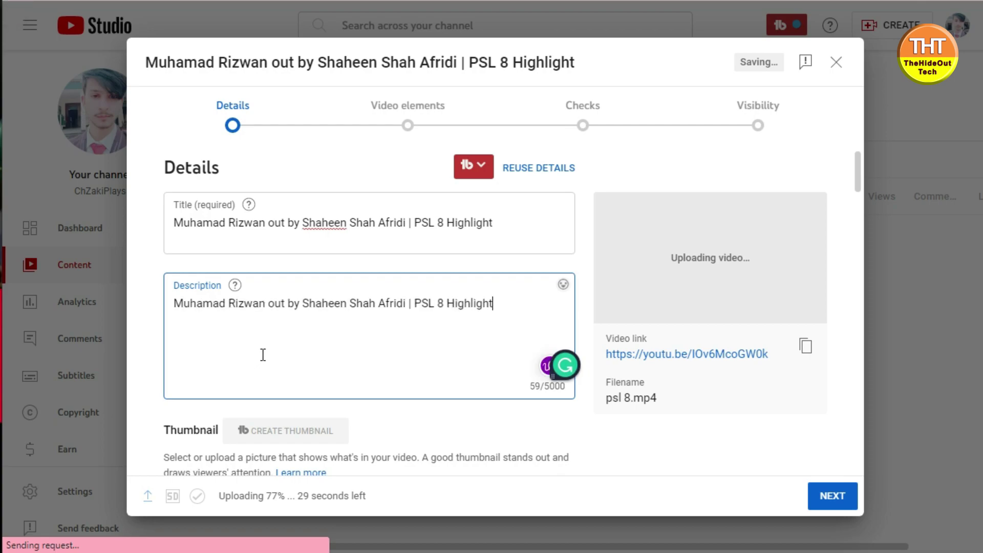
key("Return")
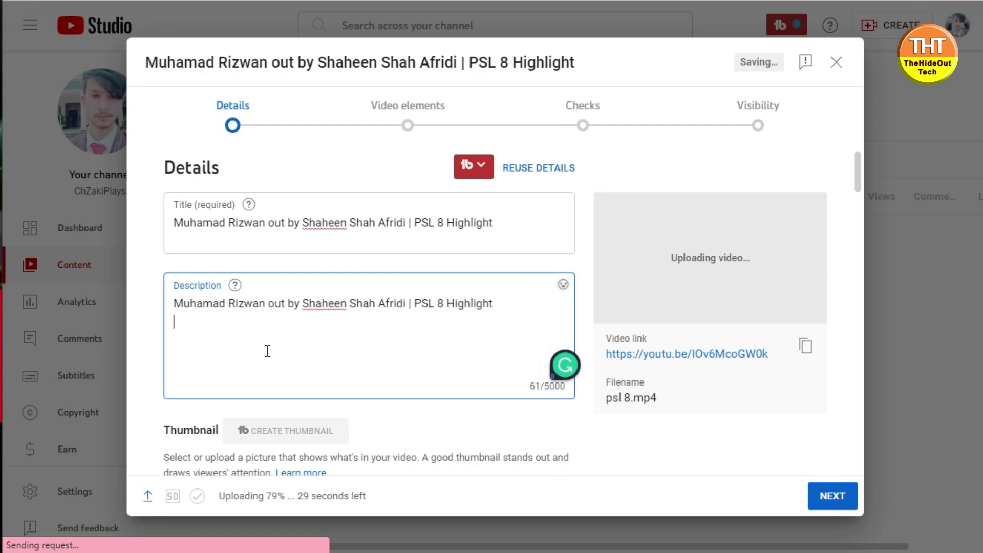
Add the hashtags #psl, #psl2023 and #psl8 on the line below the title text in the video description
type("#psl #psl")
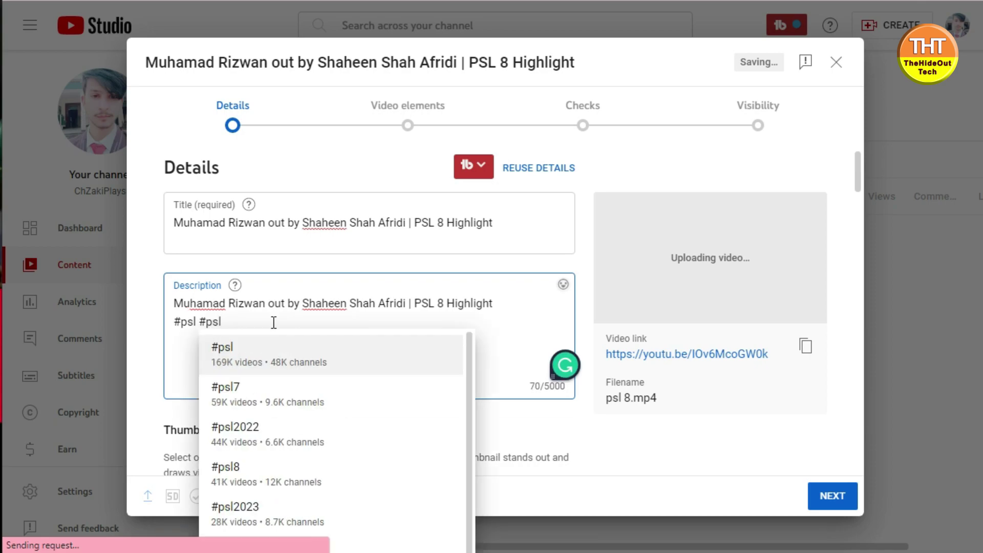
left_click(275, 512)
type("#psl8")
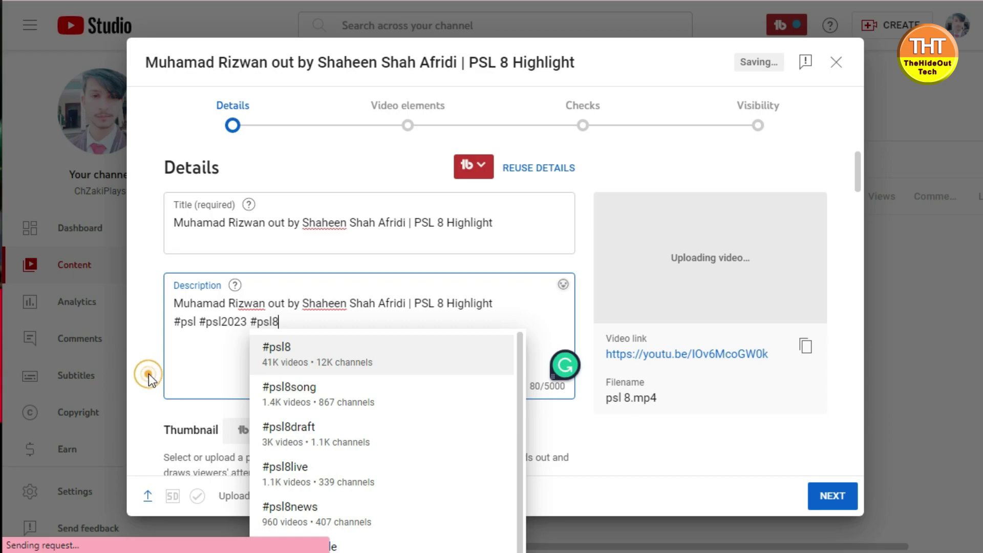
left_click(148, 378)
left_click(678, 433)
Examine the remaining upload details, generated thumbnails and copyright check status of the video
scroll(484, 366, "down", 5)
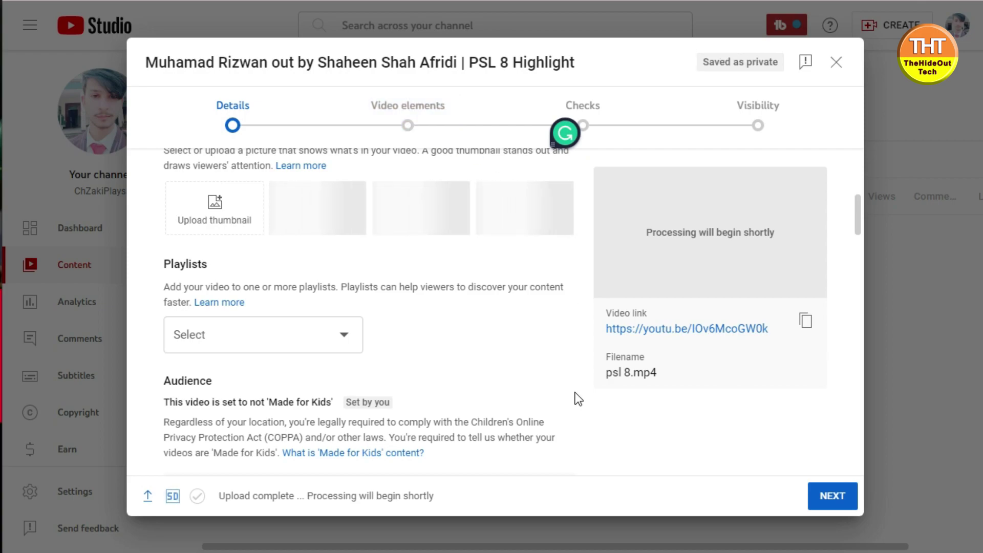
scroll(680, 285, "up", 5)
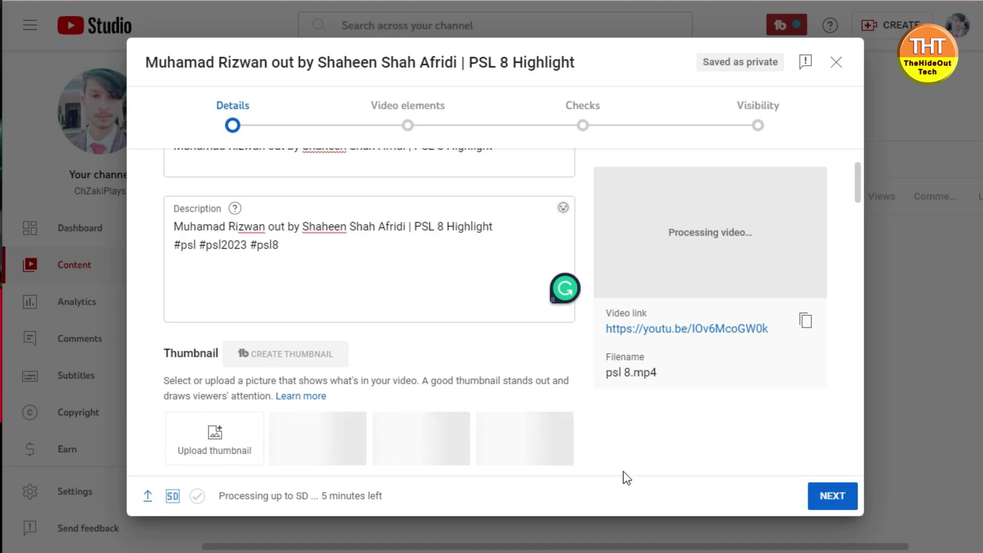
left_click(581, 112)
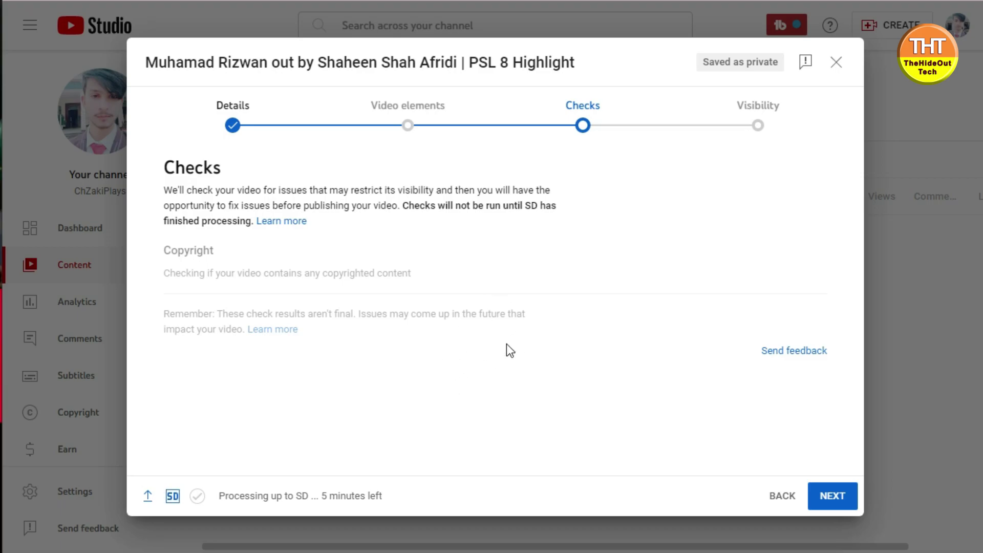
left_click(233, 110)
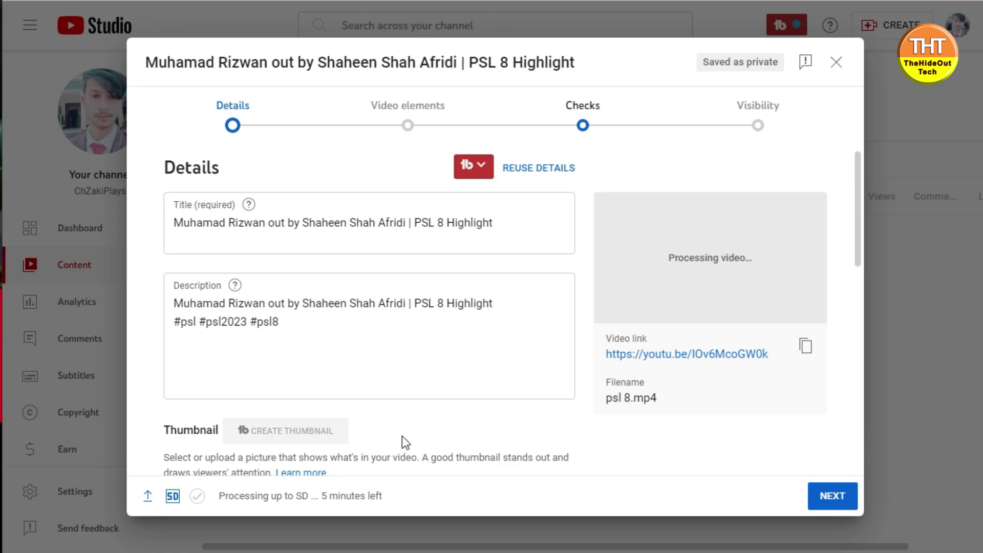
mouse_move(174, 497)
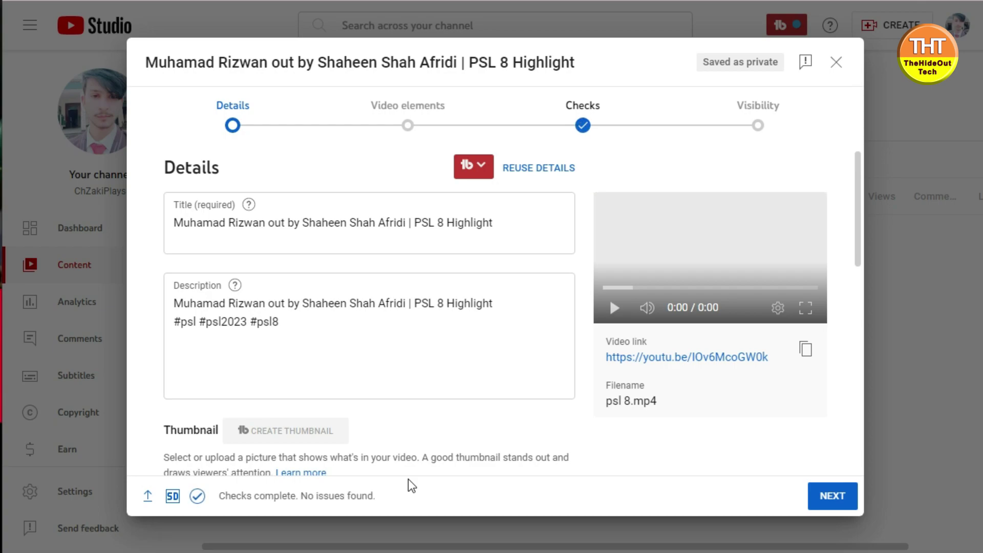
scroll(437, 348, "down", 6)
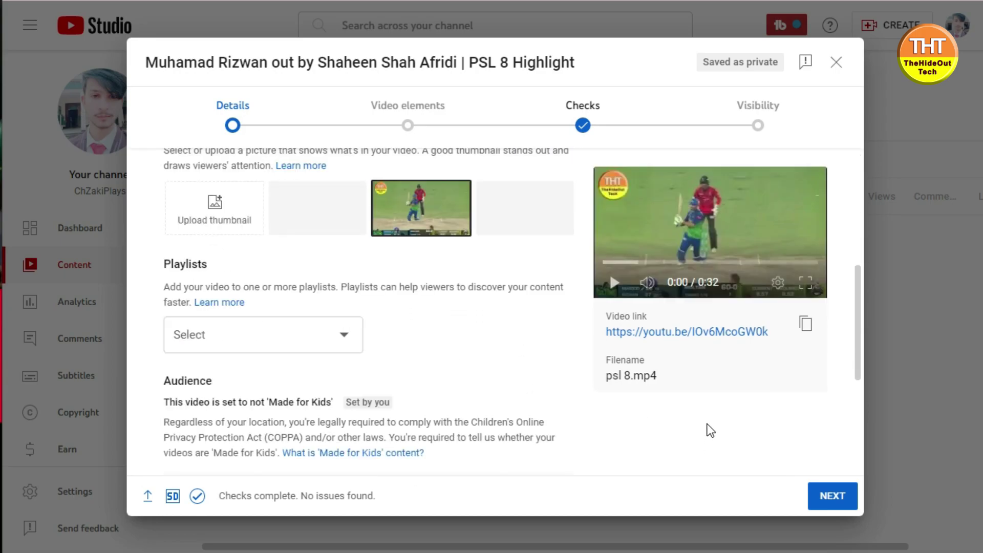
left_click(708, 426)
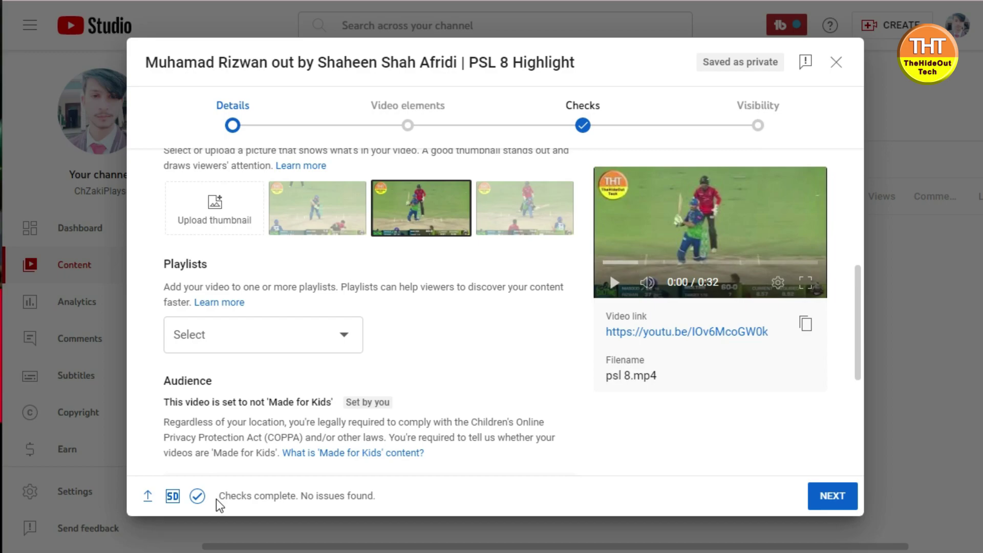
left_click_drag(217, 501, 390, 499)
left_click(405, 494)
Proceed to the visibility settings without adding video elements, publish the video as Public, and return to the channel content list
left_click(826, 492)
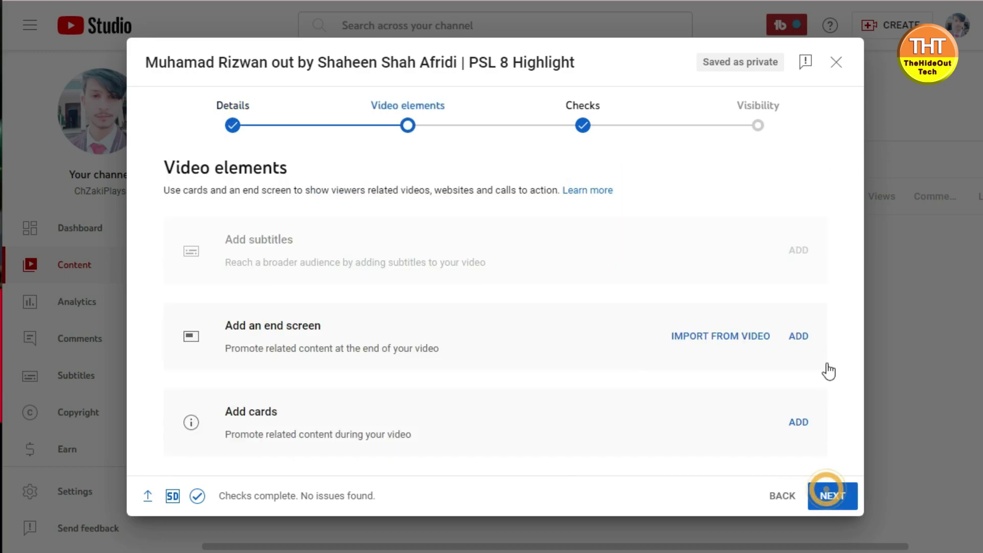
left_click(771, 104)
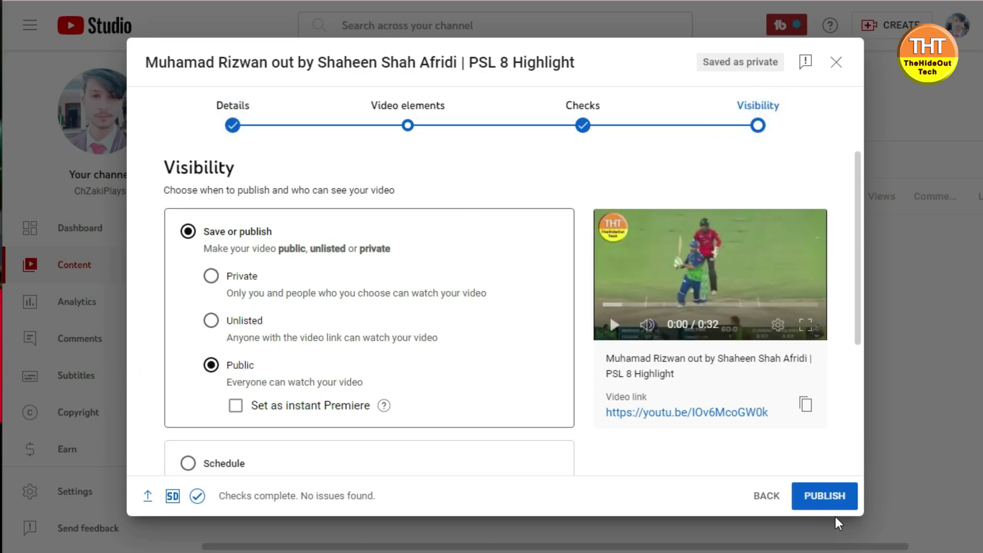
left_click(822, 504)
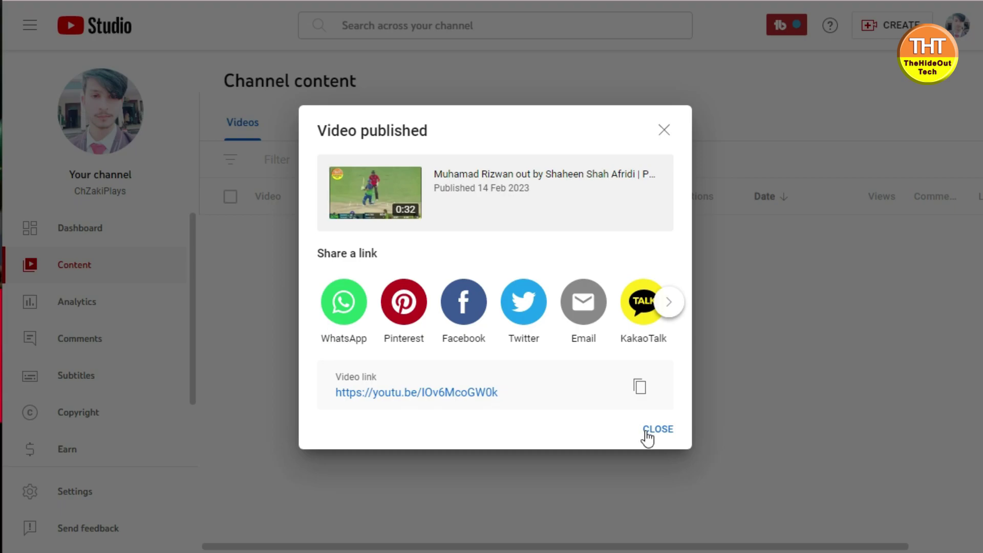
left_click(652, 431)
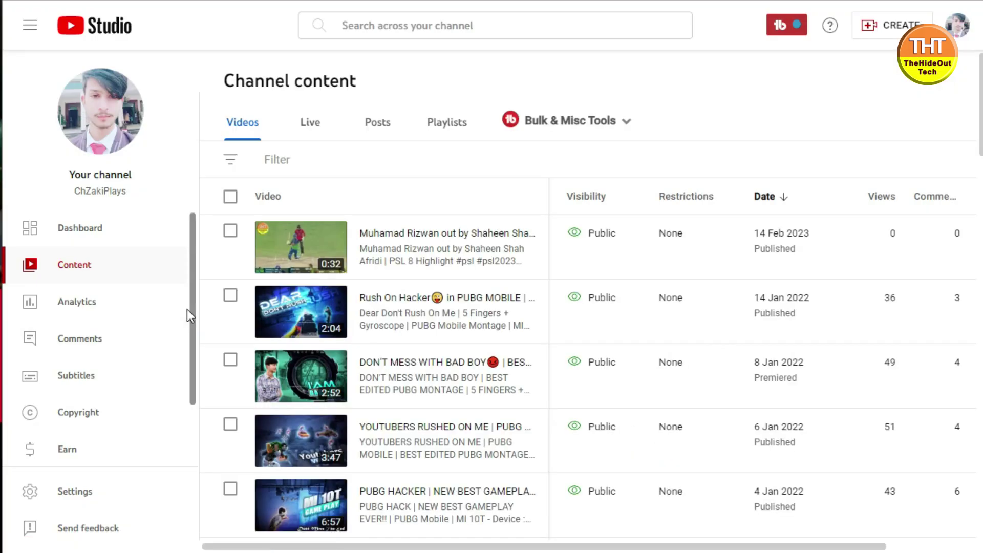
left_click_drag(443, 546, 639, 440)
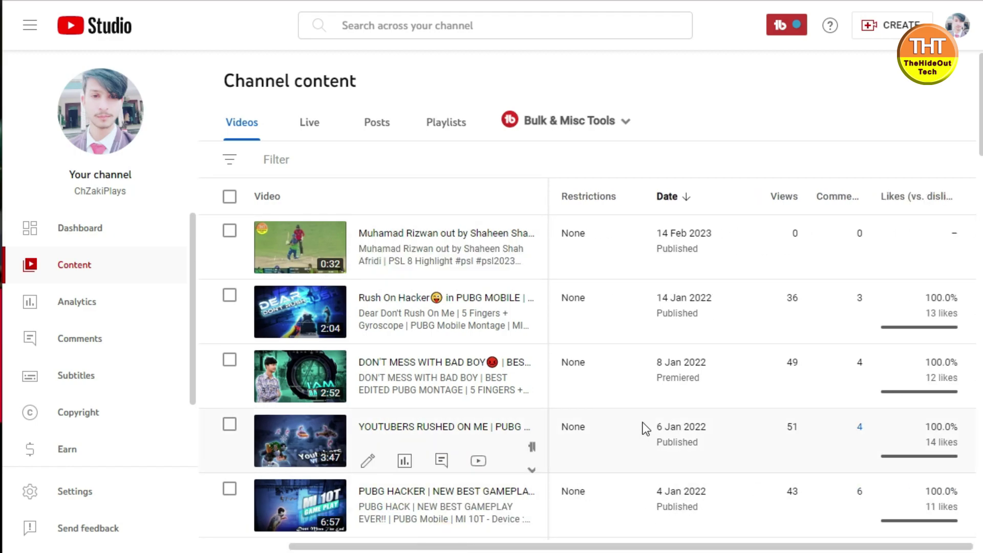